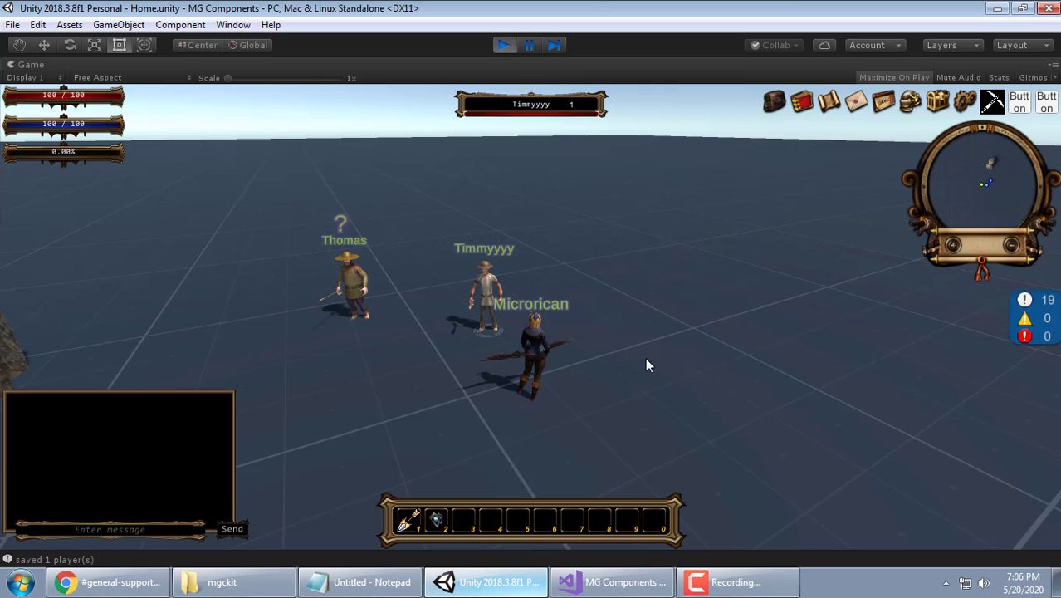
click(731, 569)
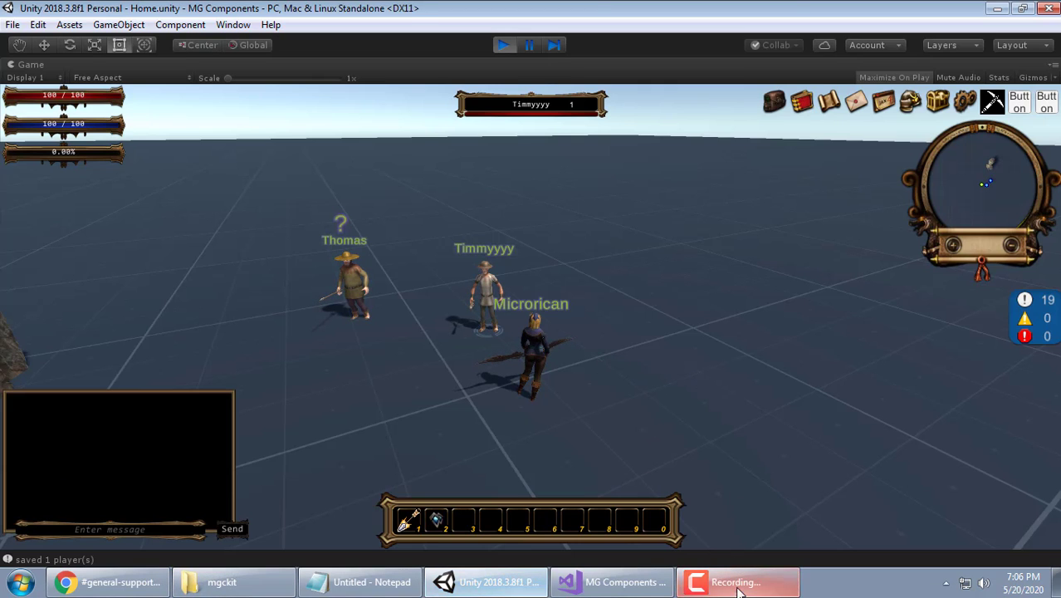
drag(859, 465, 889, 456)
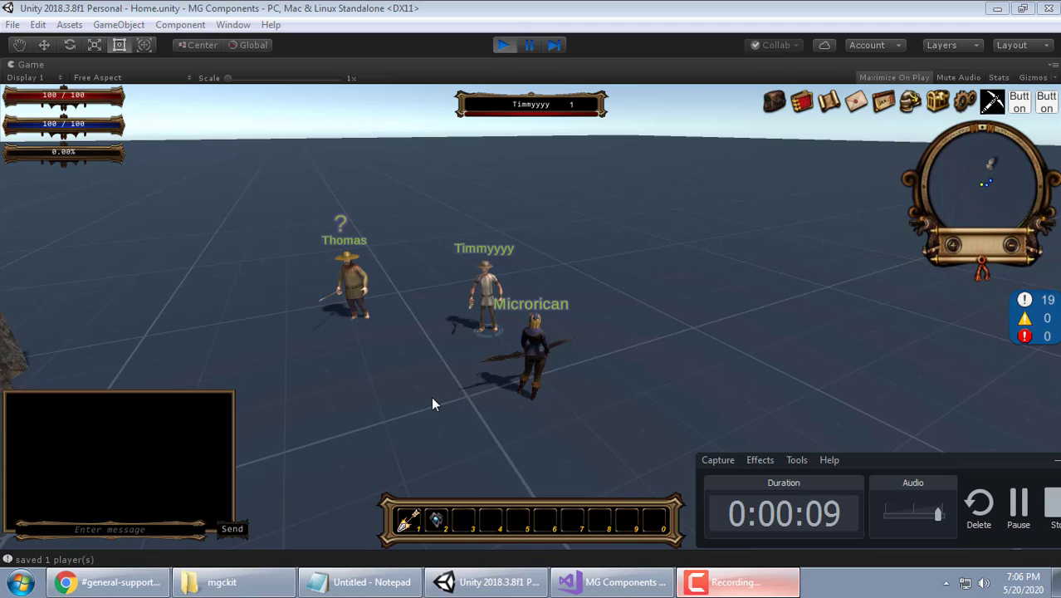
click(474, 422)
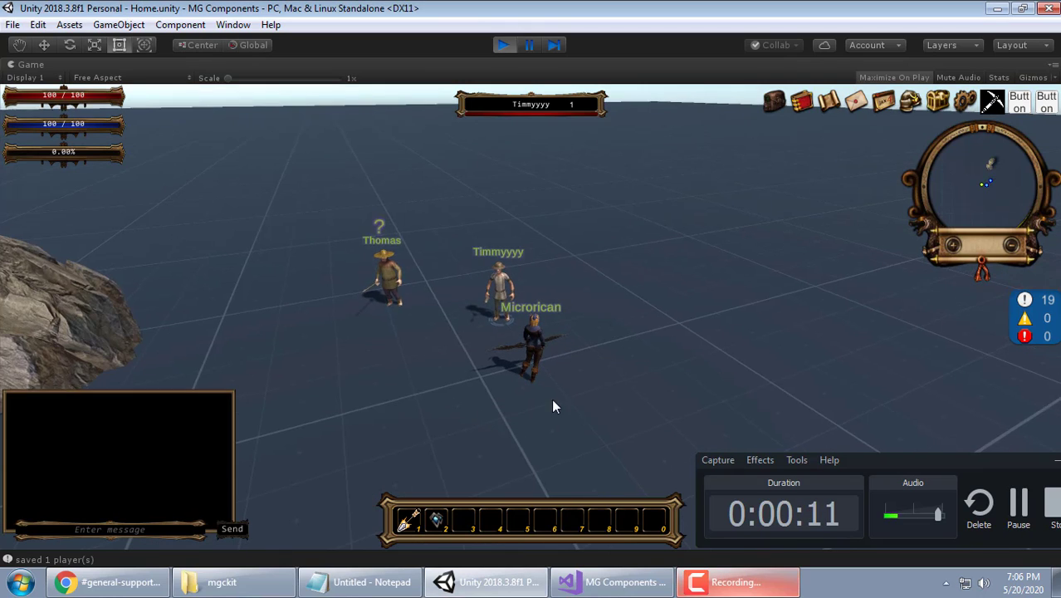
scroll(551, 399, up, 3)
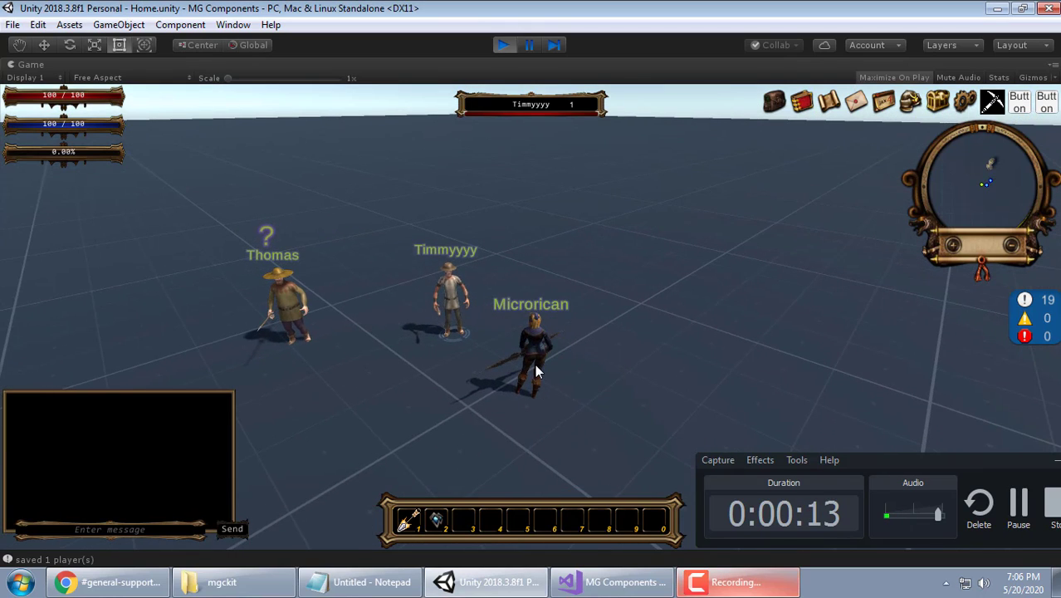
scroll(449, 292, up, 3)
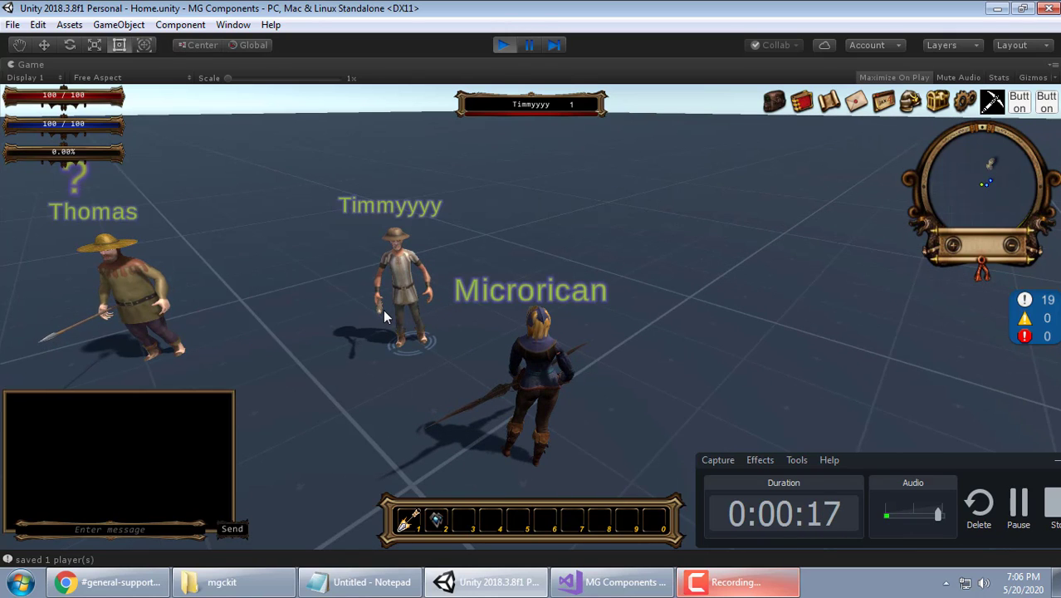
drag(519, 343, 606, 375)
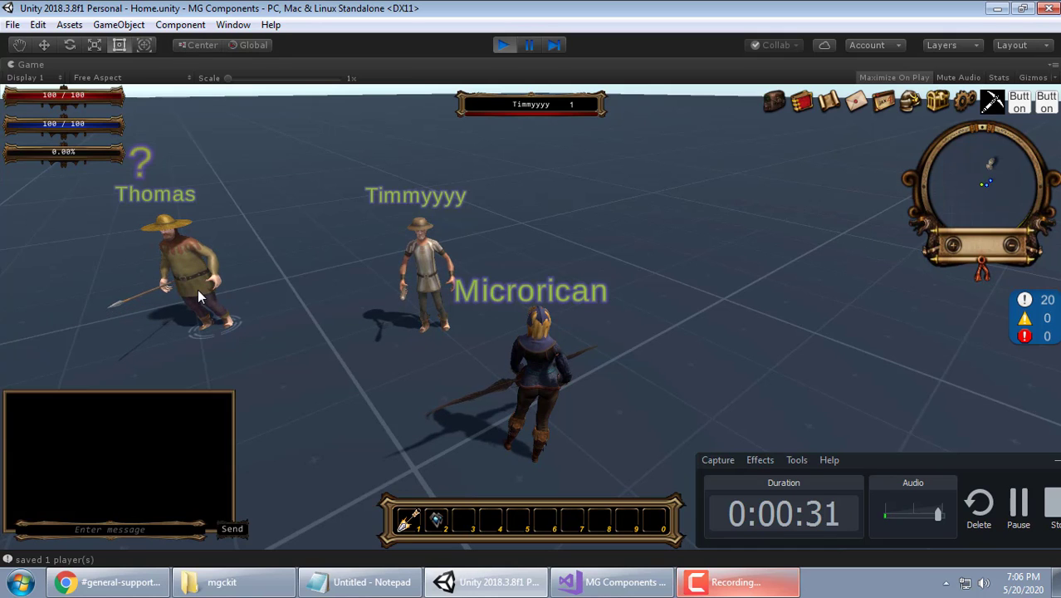
Talk to the NPC Thomas to view his dialogue options, and close the dialogue
click(197, 289)
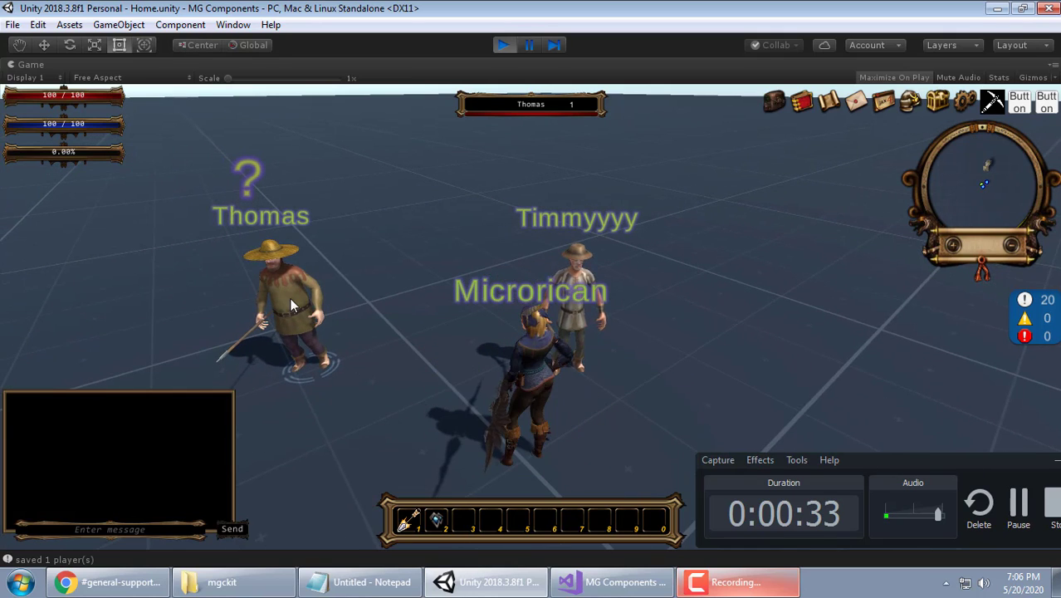
click(289, 297)
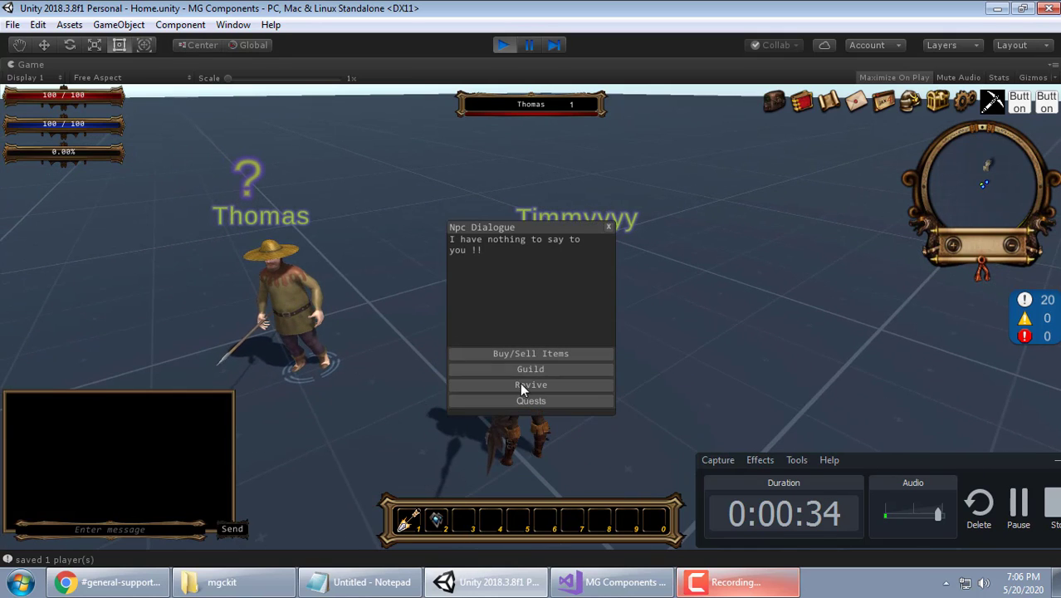
click(607, 229)
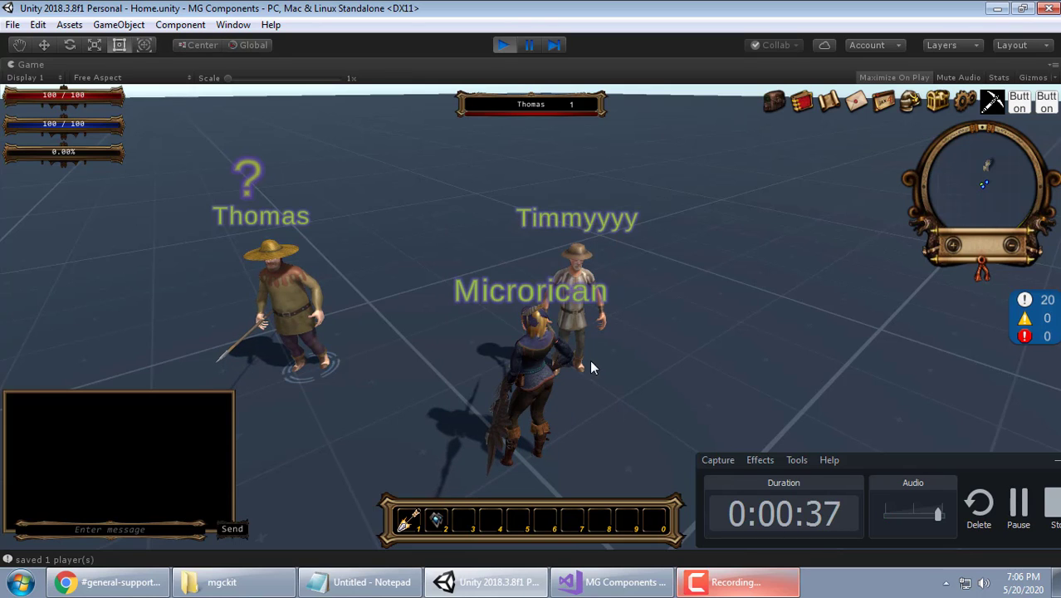
Open the NPC Timmyyyy's PayPal shop dialogue, close it, and walk the character to open ground beside him
click(579, 329)
click(579, 331)
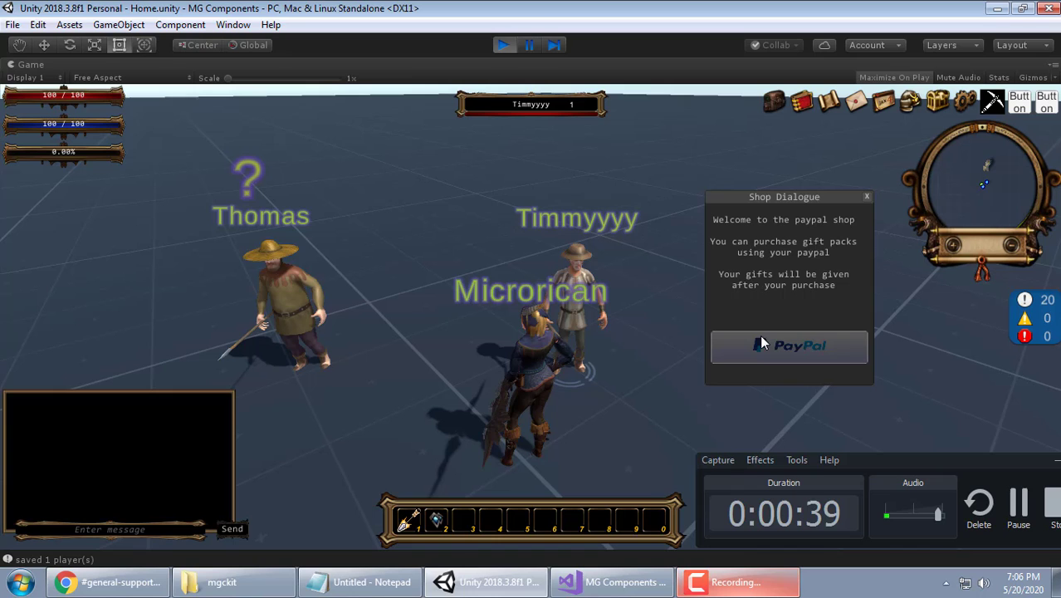
click(865, 197)
click(752, 425)
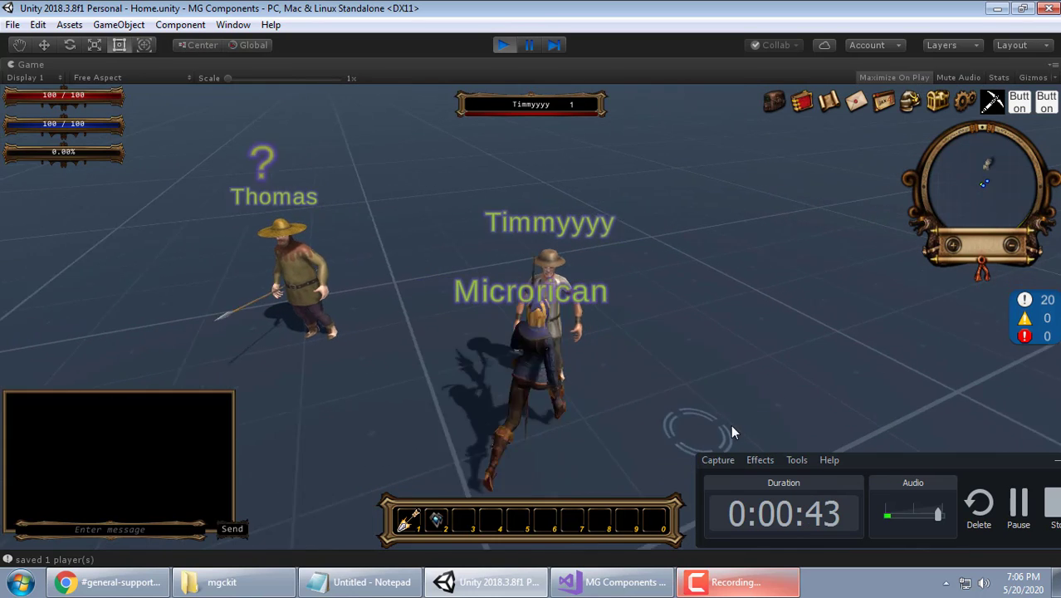
Open the character's inventory and clear out the book, scroll and pack items, keeping the potions and materials
scroll(687, 343, down, 2)
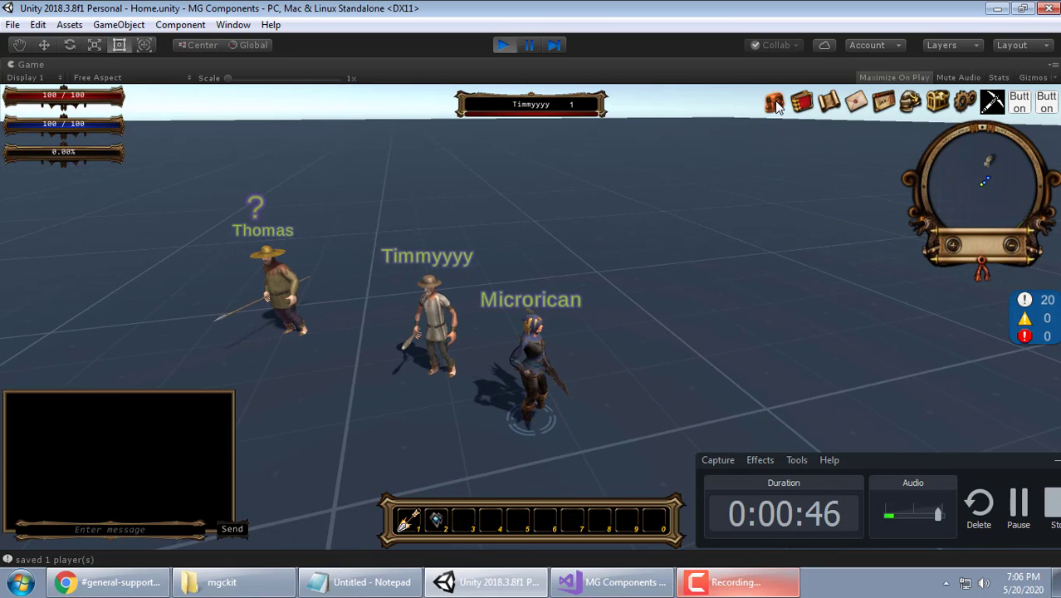
click(774, 102)
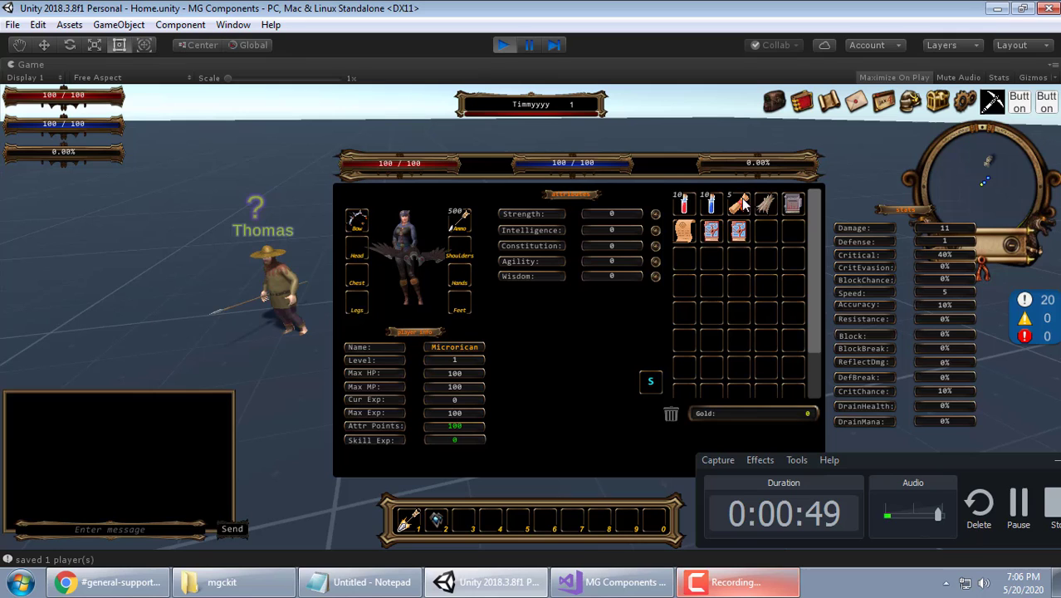
click(793, 206)
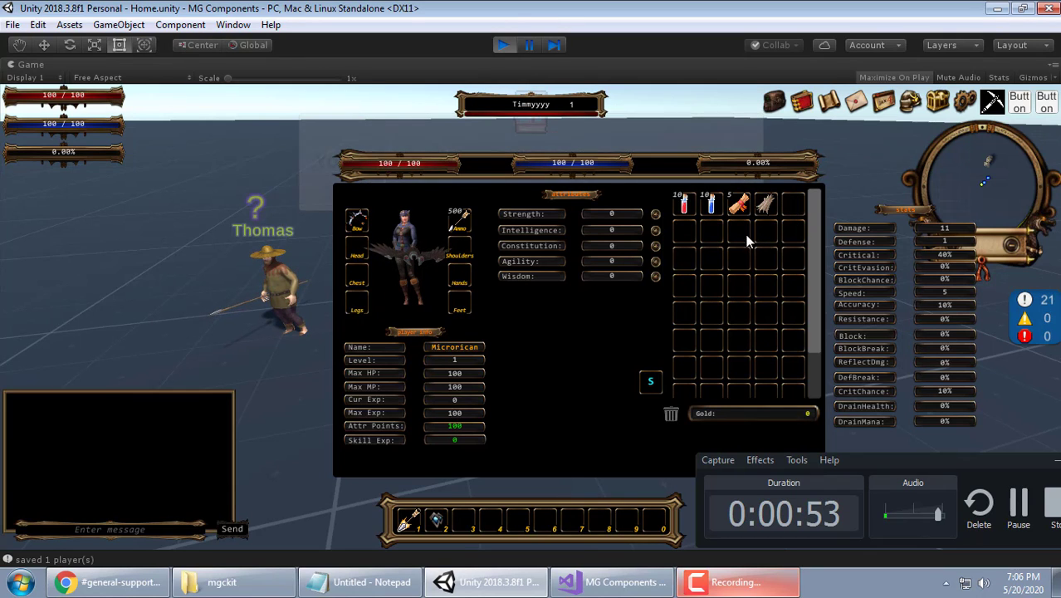
Assign the health potions to skill bar slot 7 and the mana potions to slot 8
click(745, 234)
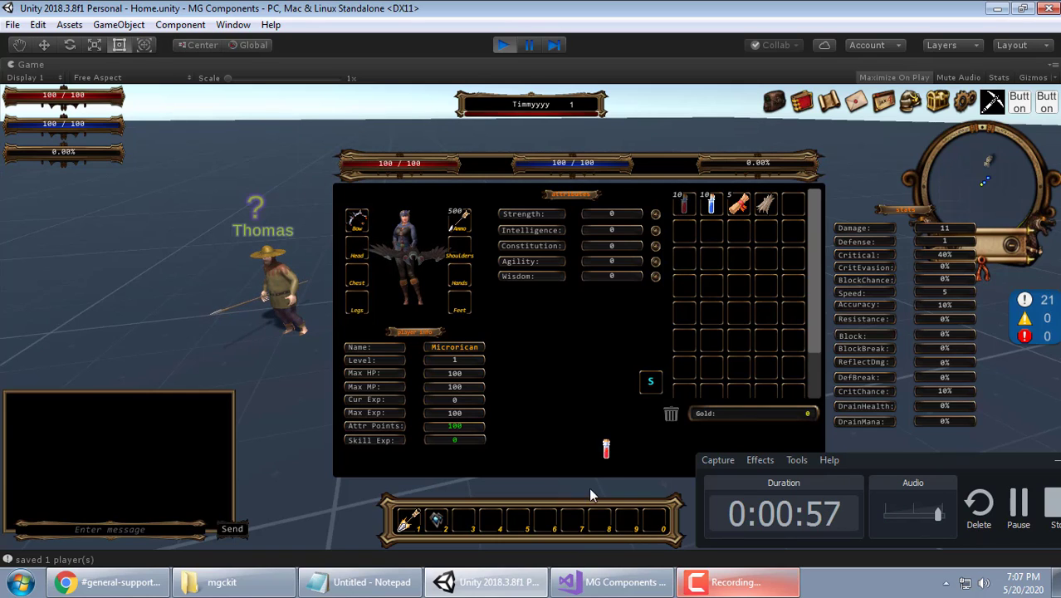
drag(589, 495, 571, 518)
drag(714, 216, 598, 522)
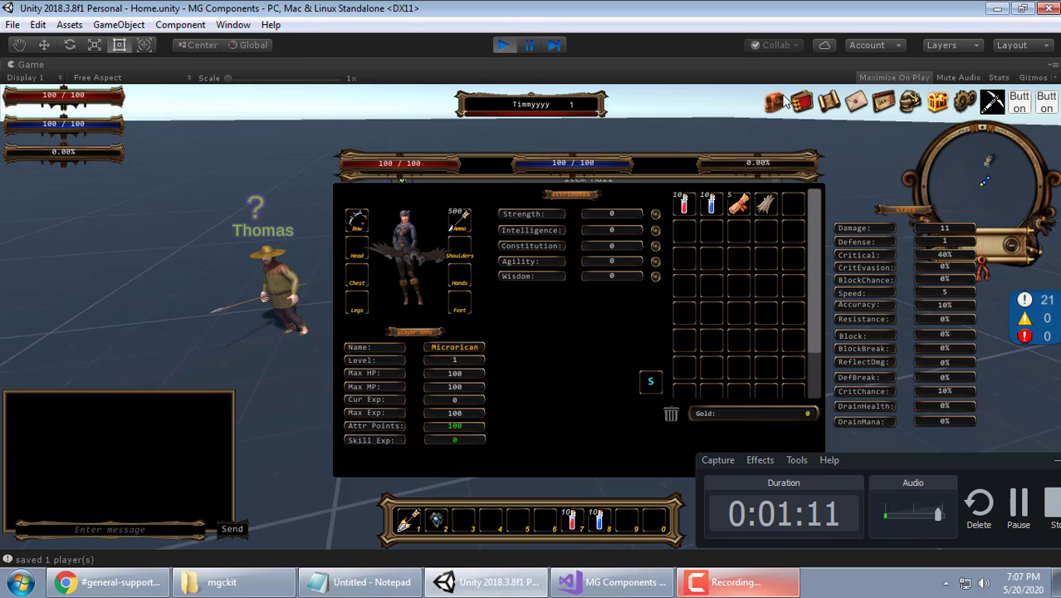
Check the coin balance in the Item Mall and the gold in the inventory, and close both
click(908, 108)
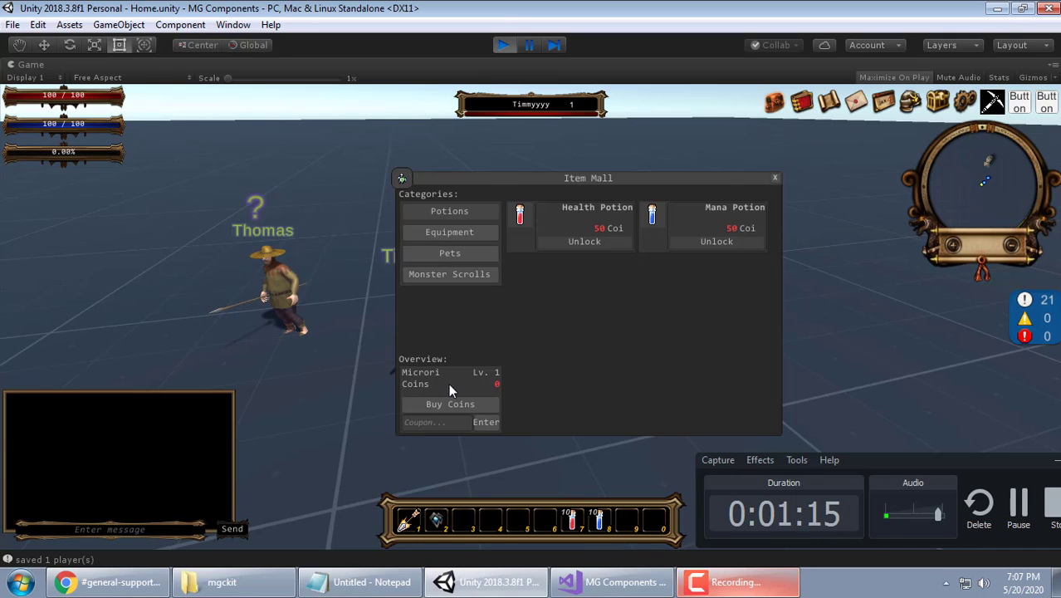
click(772, 105)
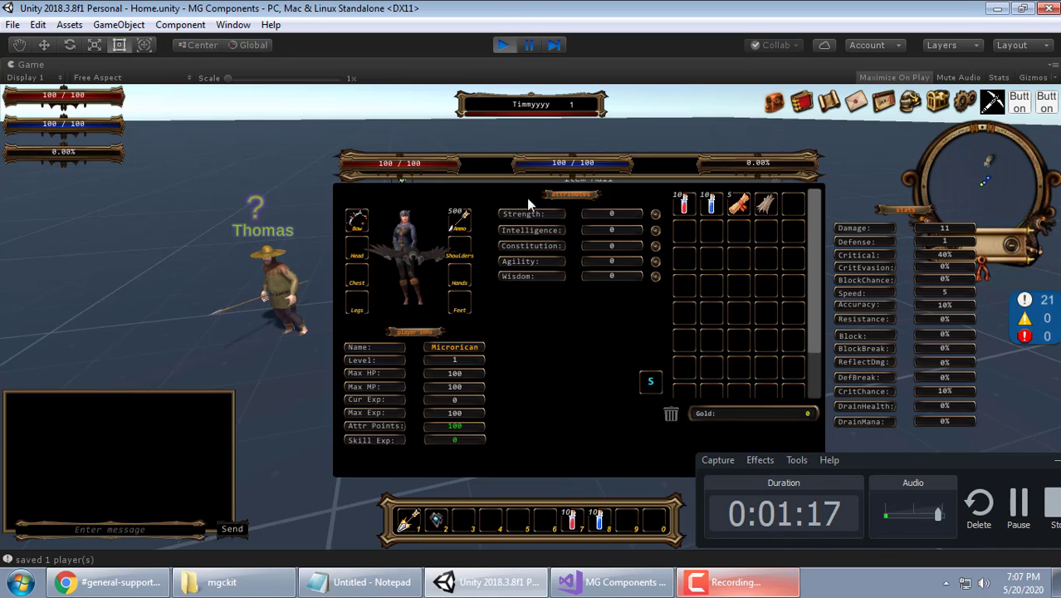
click(771, 100)
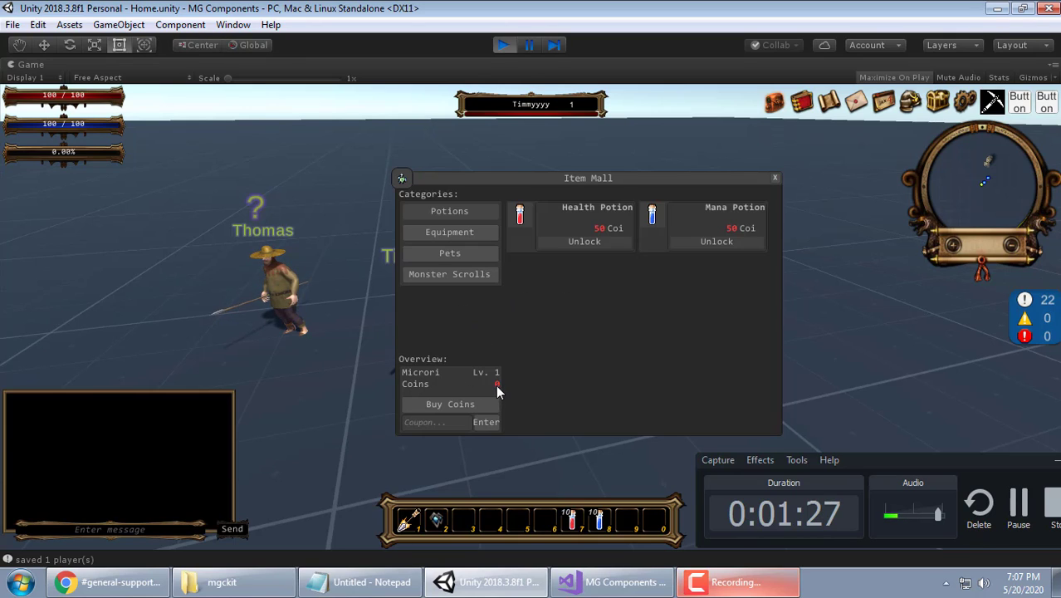
click(774, 177)
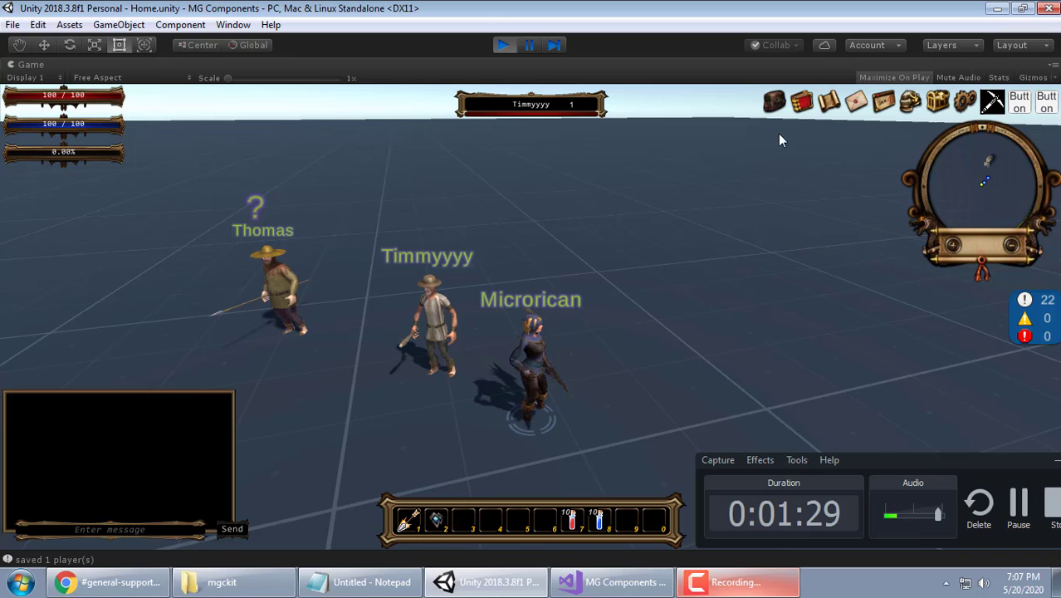
Reopen the inventory, move its window up and toward the chat side of the game view, and close it
click(774, 101)
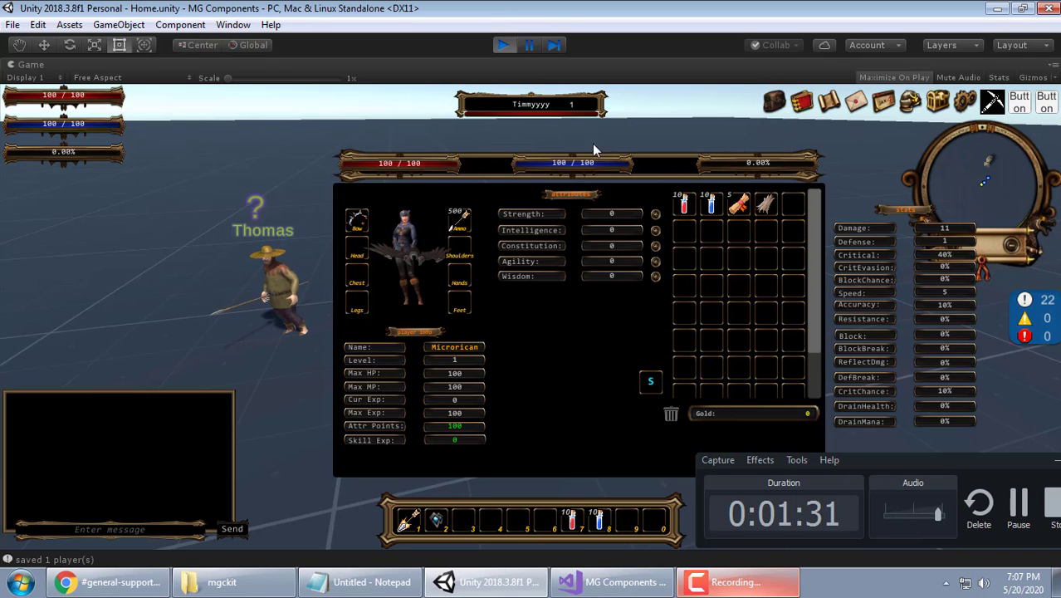
drag(592, 145, 492, 118)
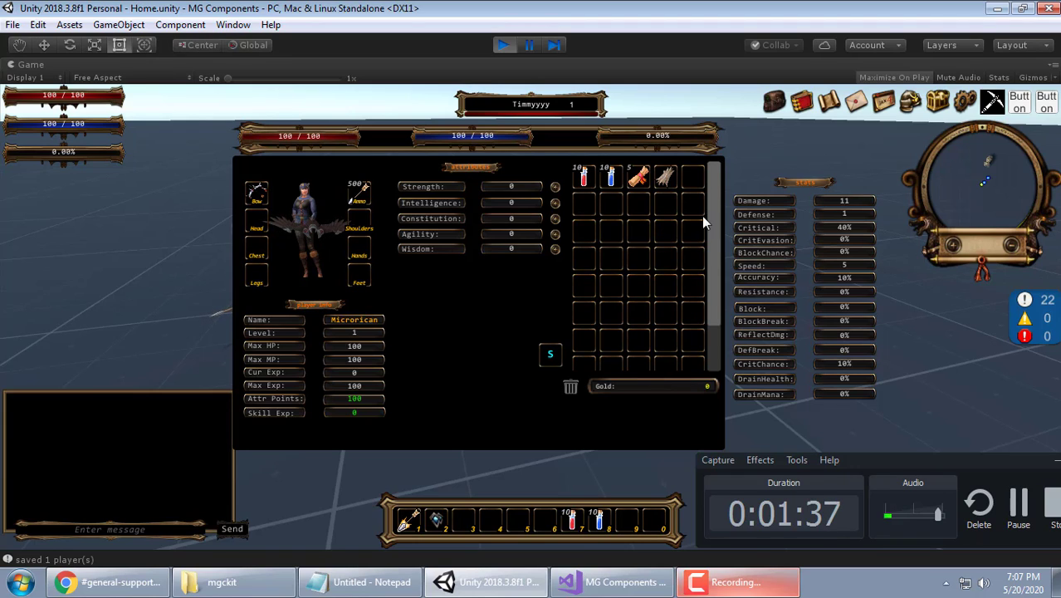
click(773, 106)
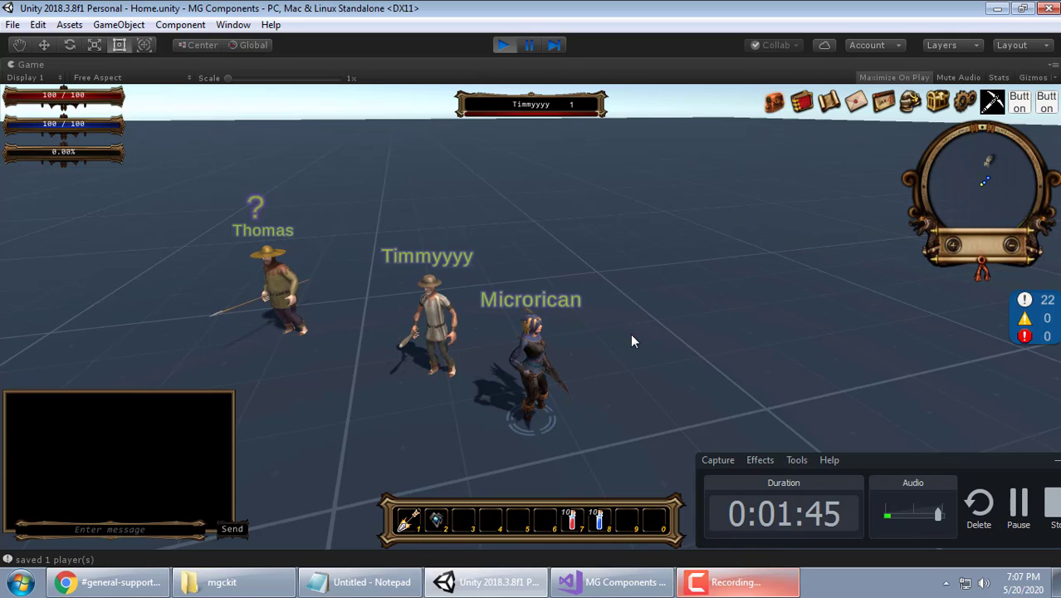
Open the PayPal Coins Store through Timmyyyy's shop dialogue and browse the packs down to the G - Offer Pack
click(439, 316)
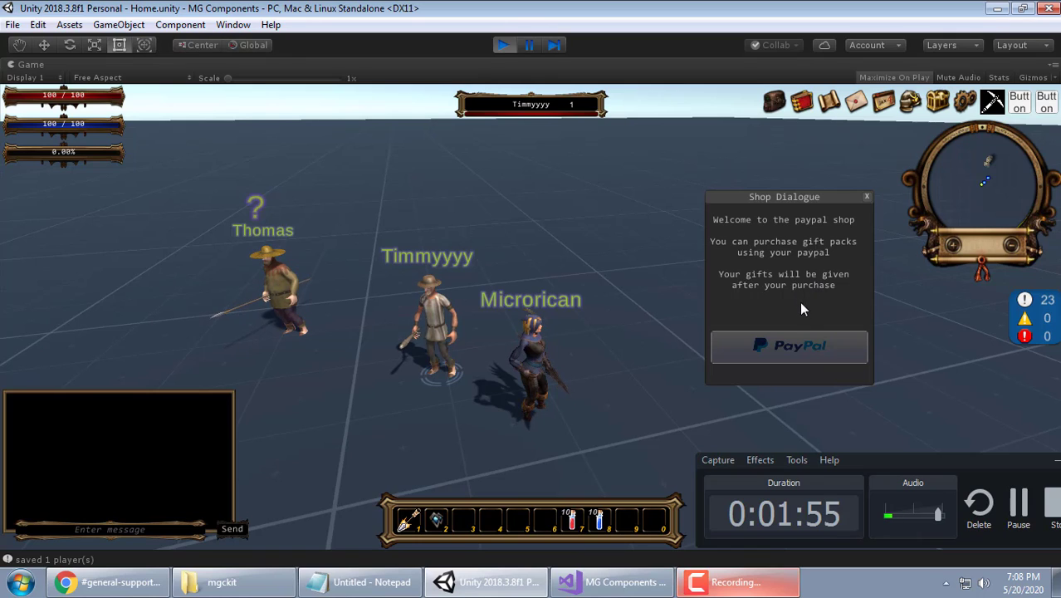
click(802, 353)
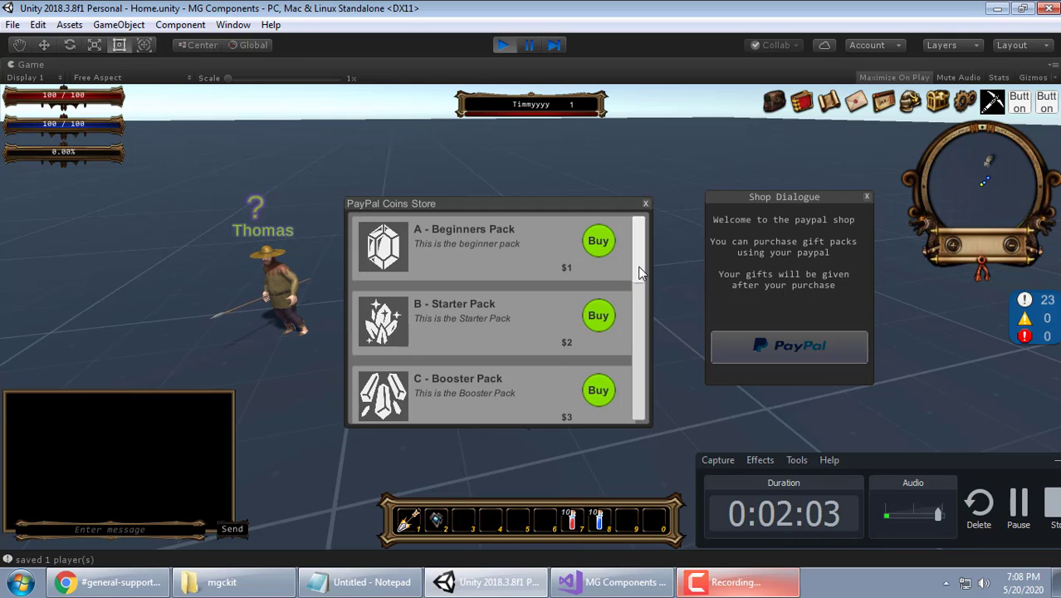
drag(629, 273, 638, 365)
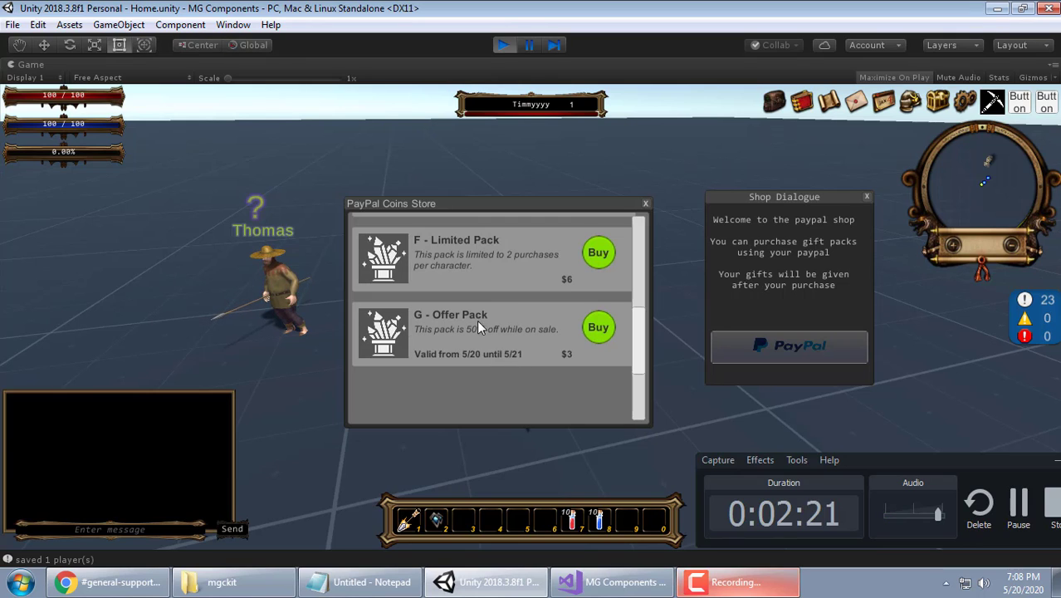
Choose the $1 A - Beginners Pack in the store and proceed to the PayPal checkout
drag(640, 357, 635, 235)
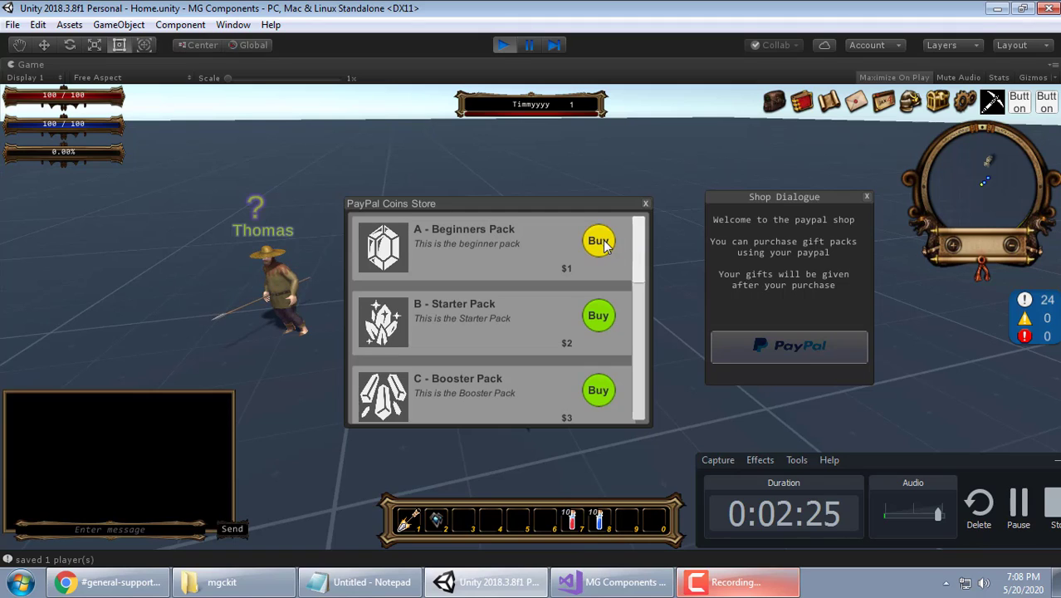
click(600, 241)
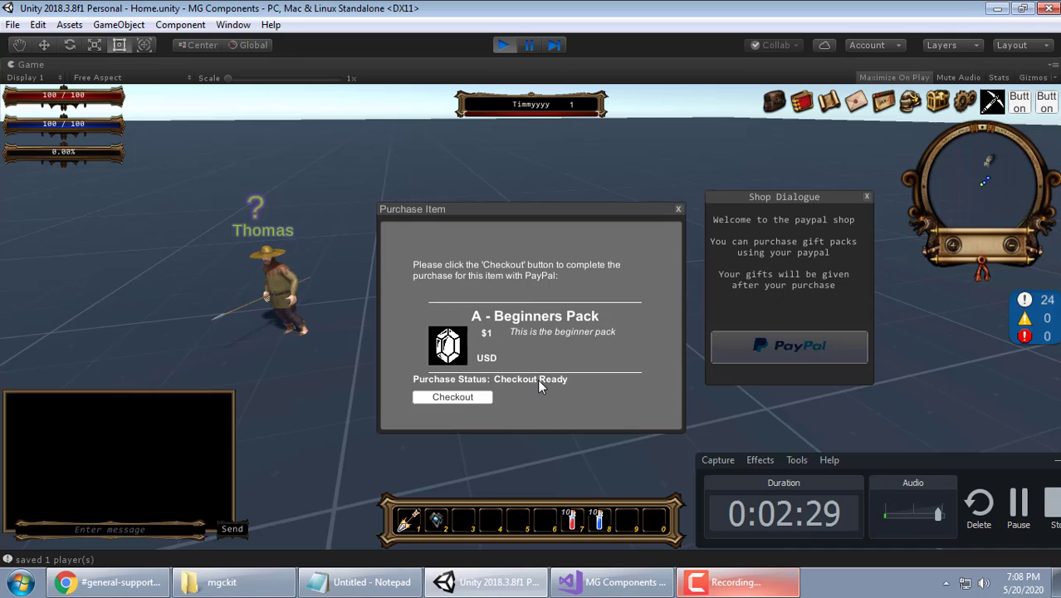
click(463, 400)
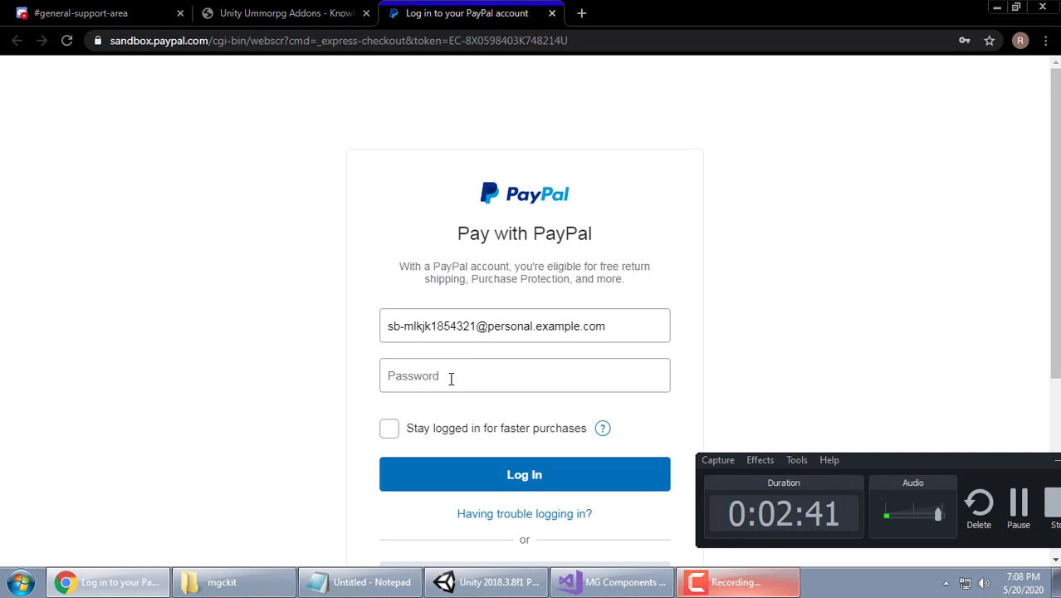
Enter the sandbox account password on the PayPal page and log in
click(451, 377)
right_click(451, 375)
click(435, 256)
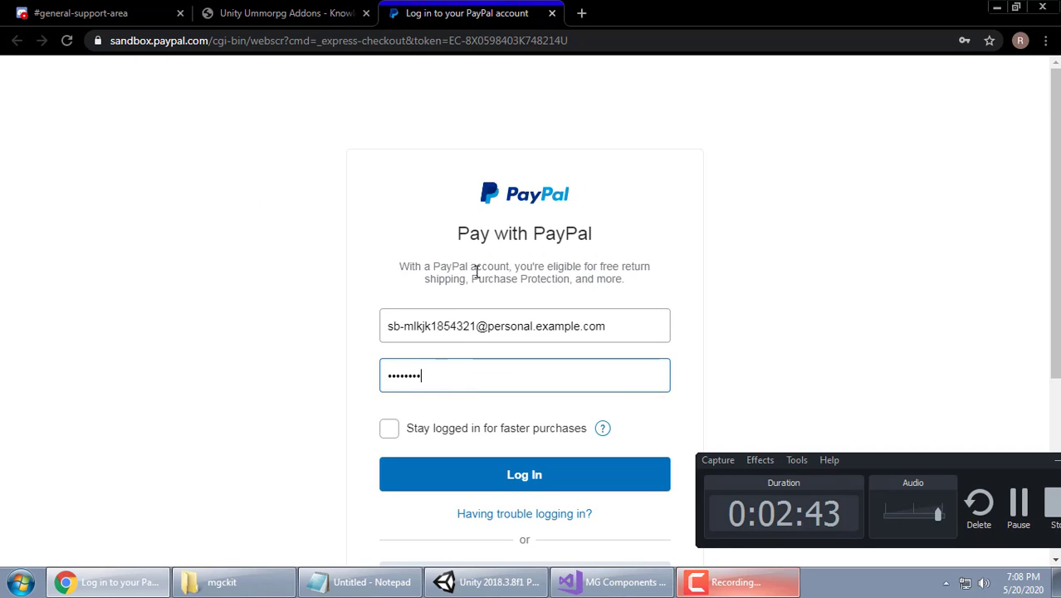
click(533, 475)
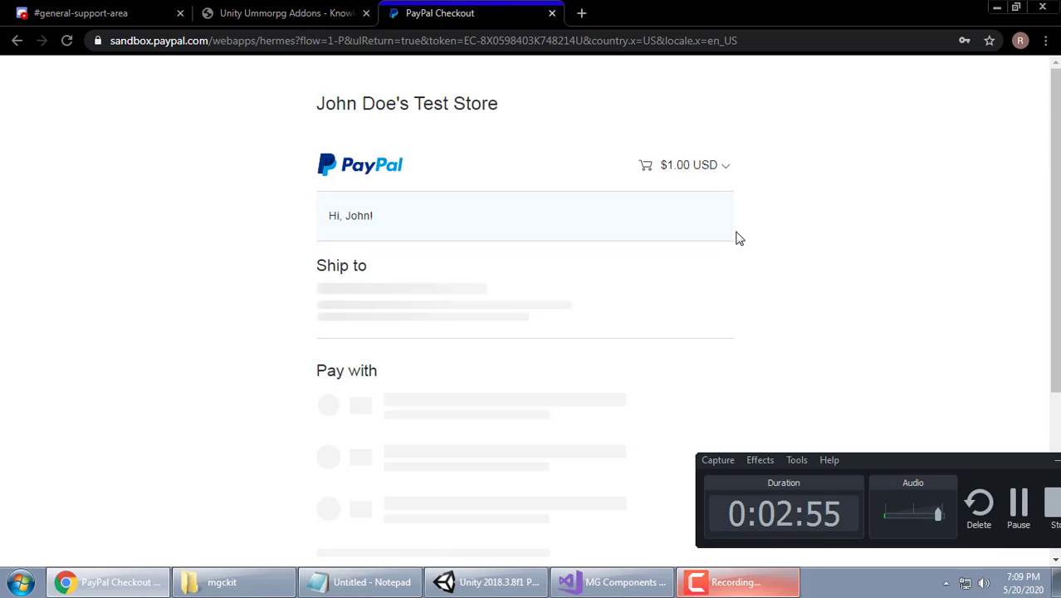
Approve the $1.00 payment using the PayPal balance
scroll(753, 256, down, 3)
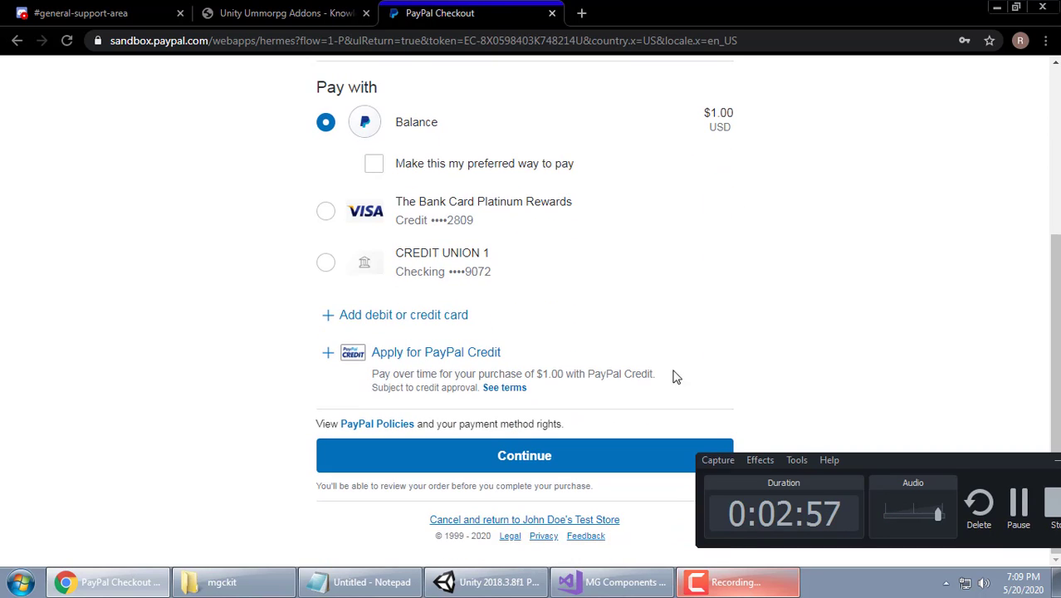
click(571, 456)
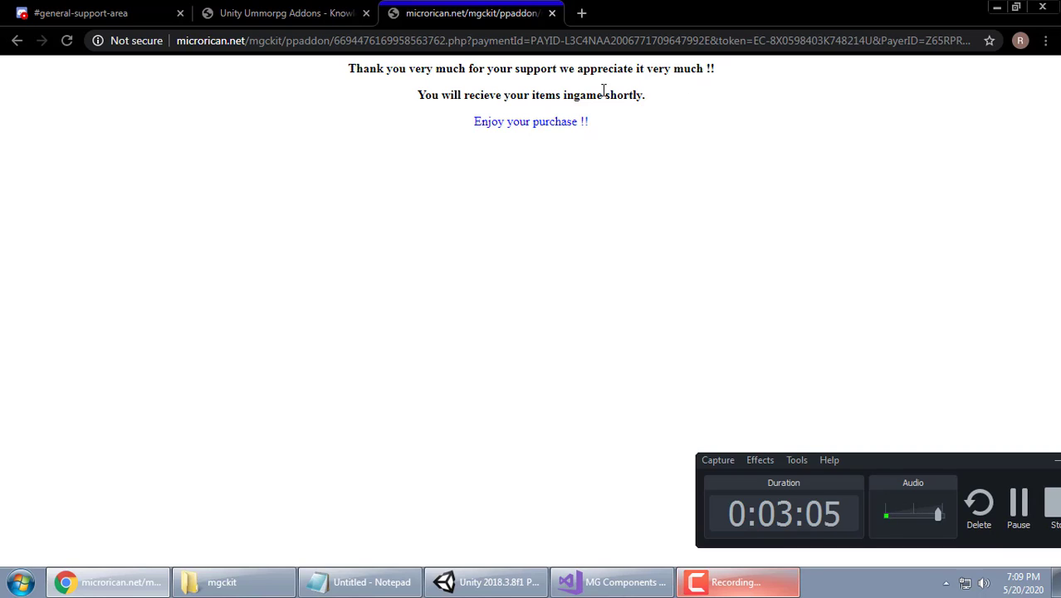
Switch back to the running Unity game and open the character's inventory
click(502, 582)
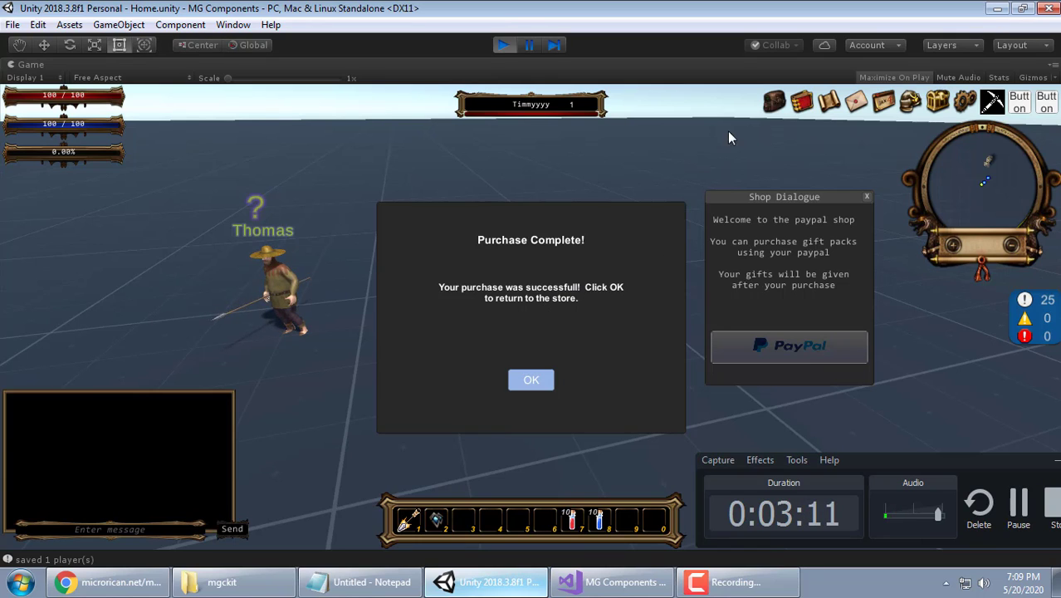
click(772, 102)
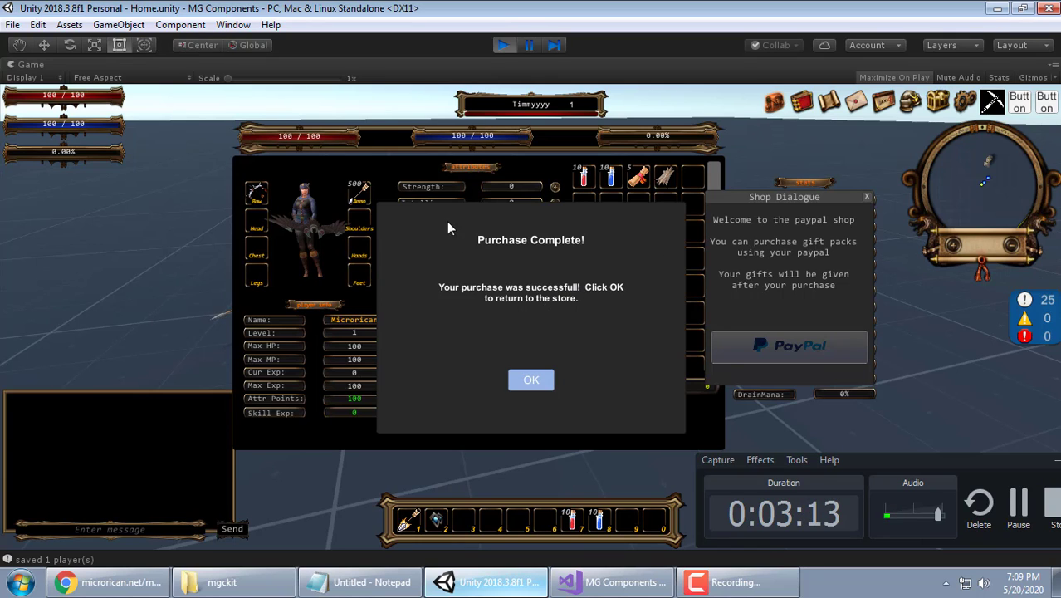
Return from the purchase confirmation, close the coins store and inspect the character's level, attributes and inventory before closing the character window
drag(390, 136, 296, 119)
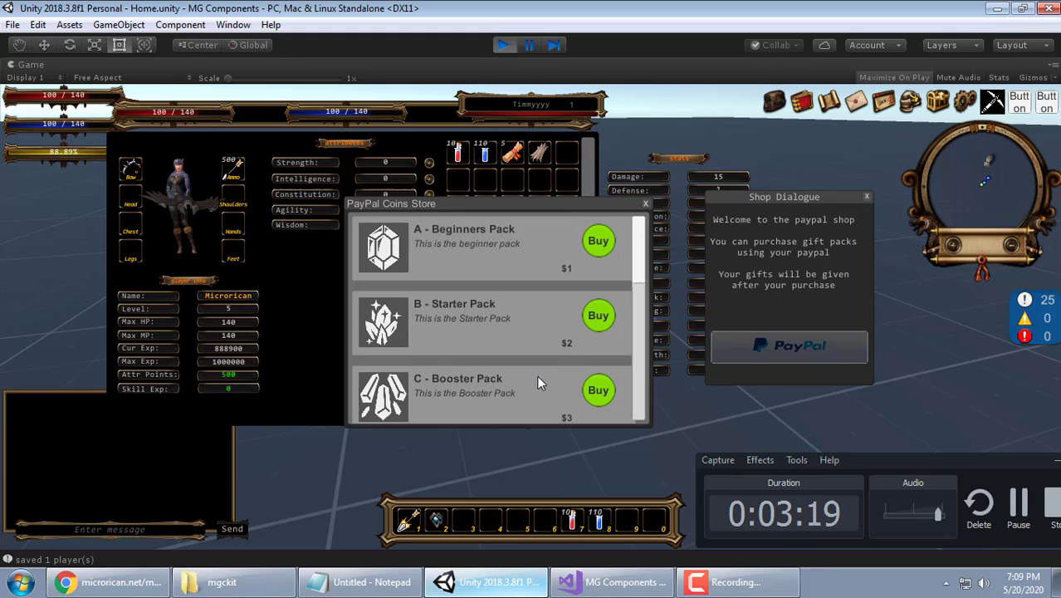
click(645, 203)
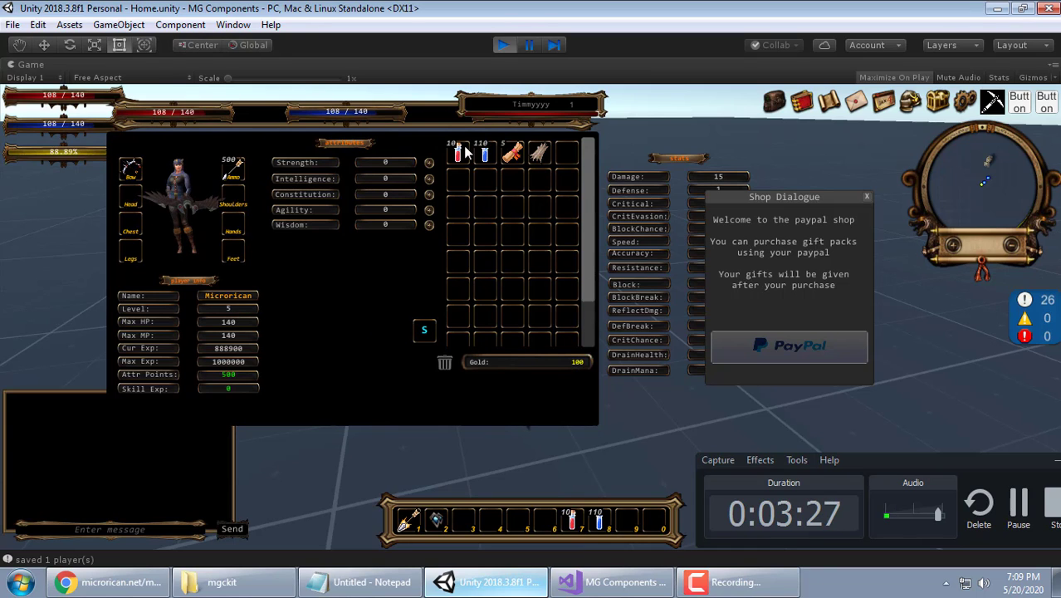
drag(430, 131, 524, 220)
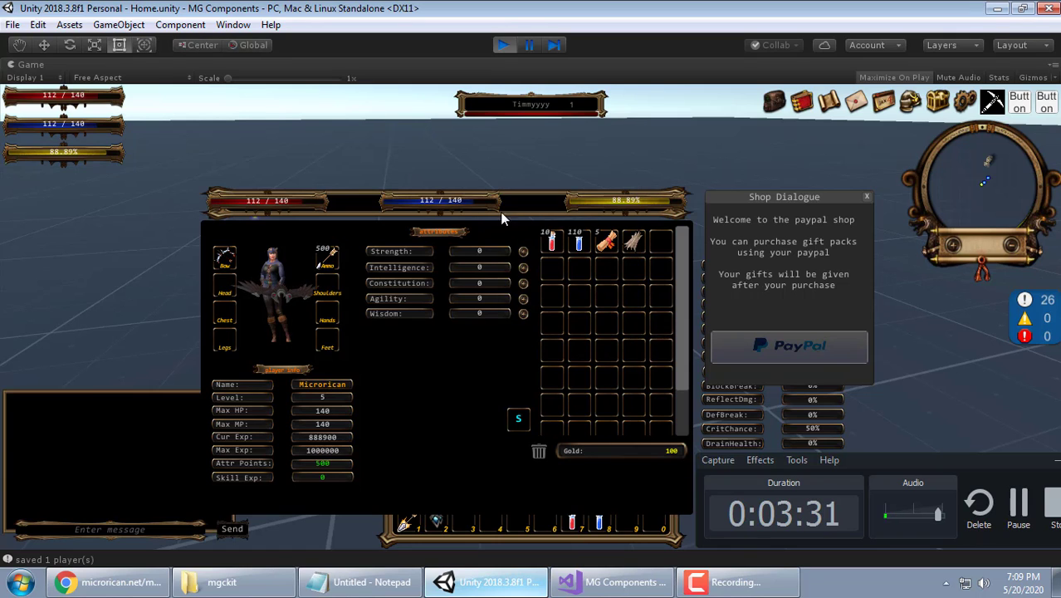
drag(501, 217, 467, 207)
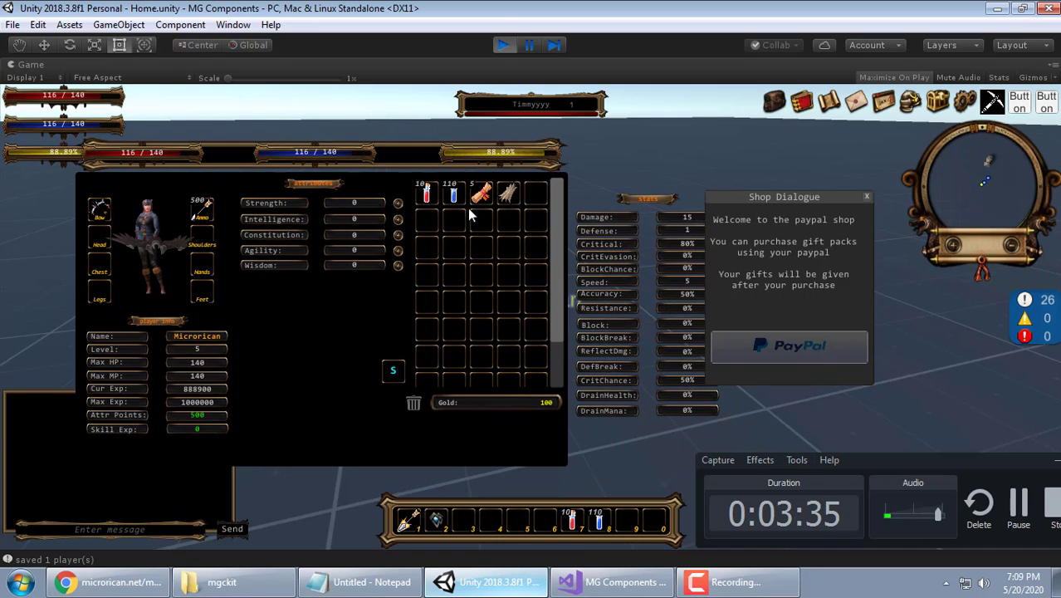
click(774, 101)
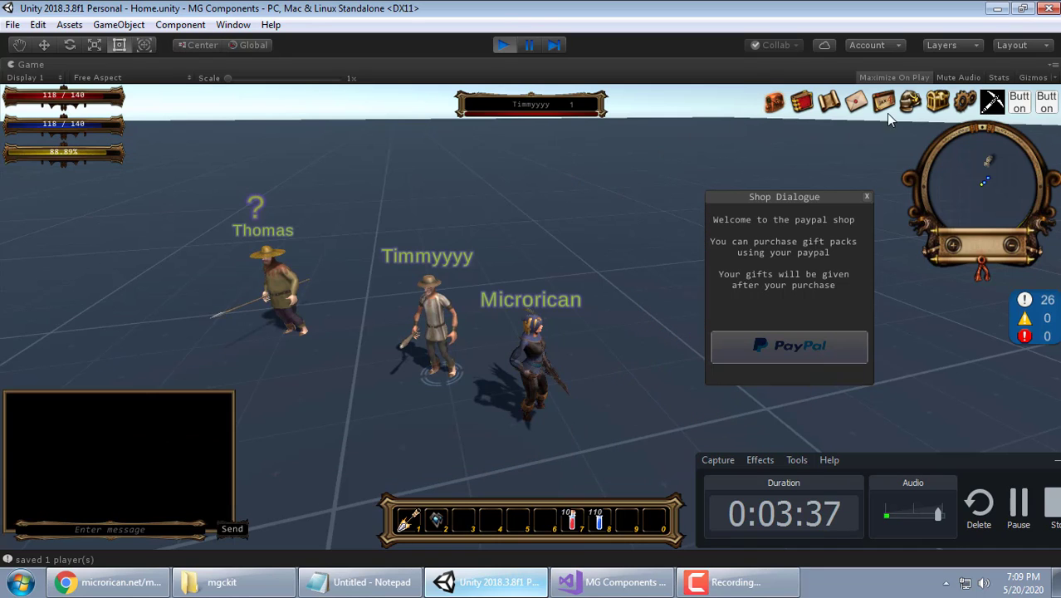
Check the coin balance in the Item Mall, close it and reopen the PayPal Coins Store from the shop dialogue
click(932, 102)
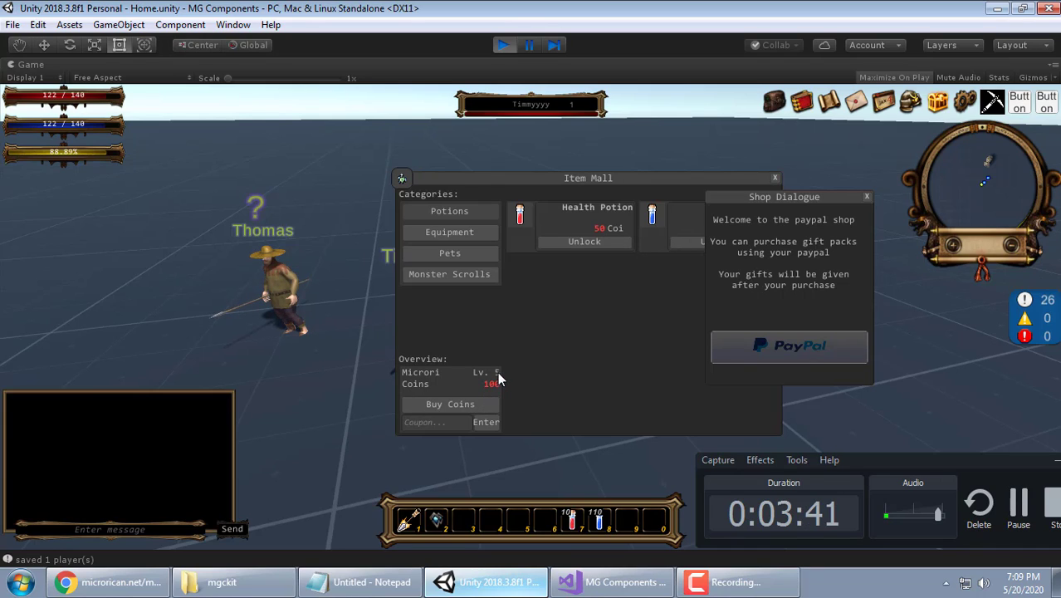
click(774, 178)
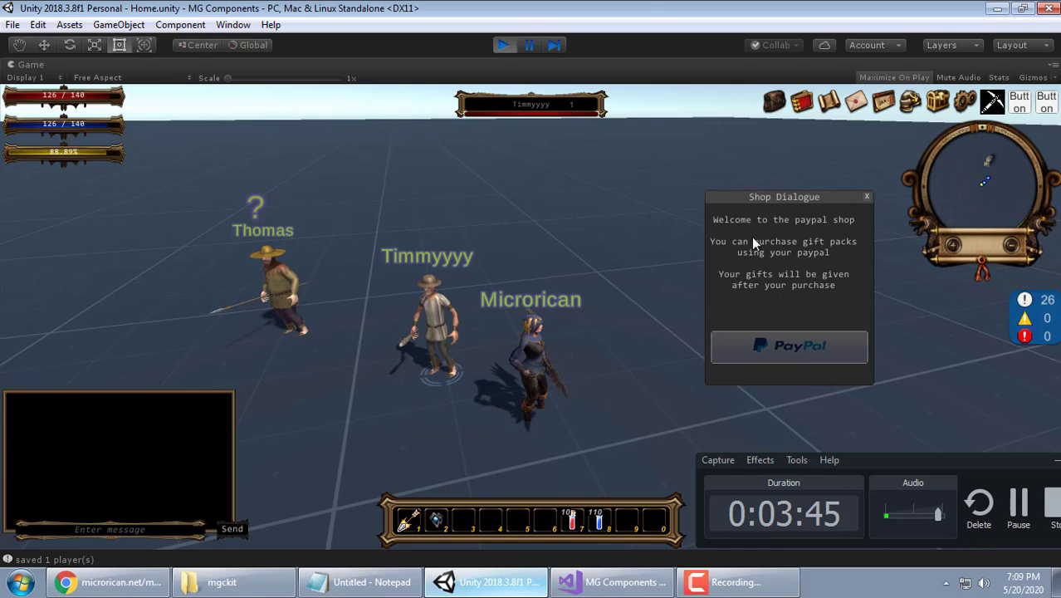
click(787, 343)
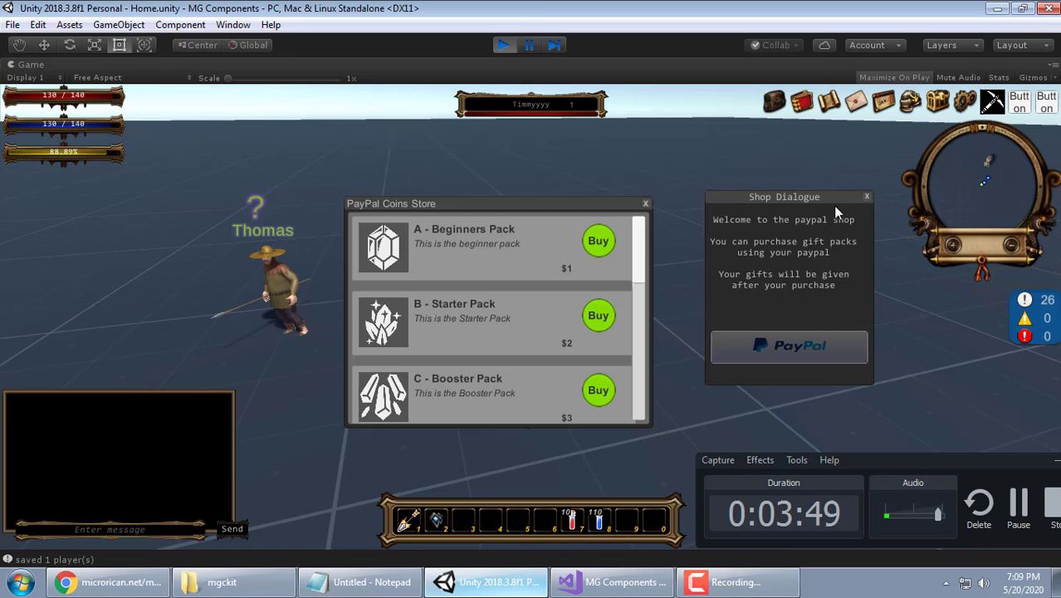
Switch to the browser, close the payment thank-you page, and launch Navicat Premium from the desktop
key(alt+Tab)
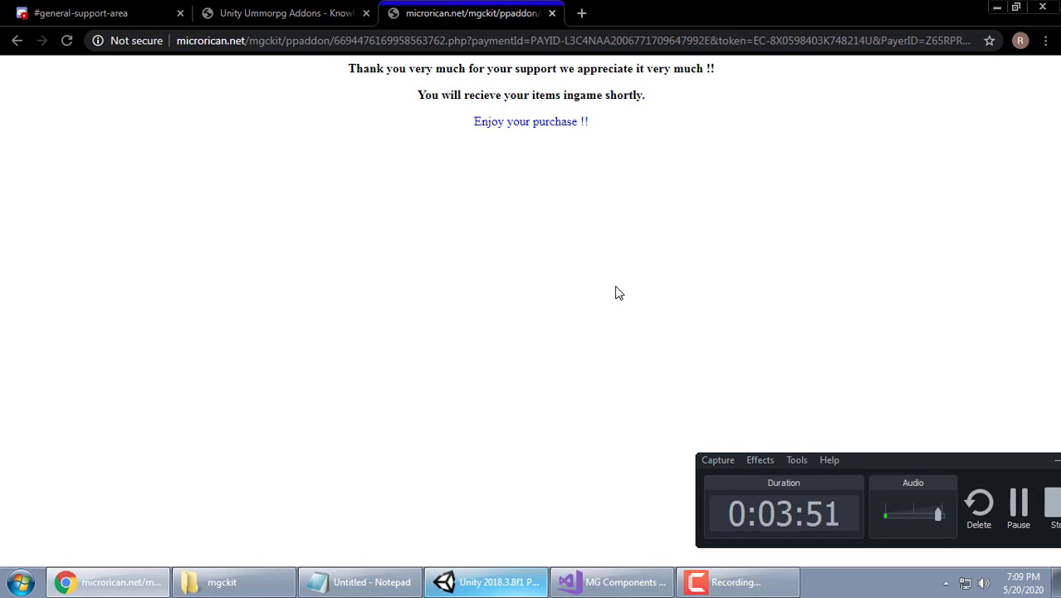
click(551, 13)
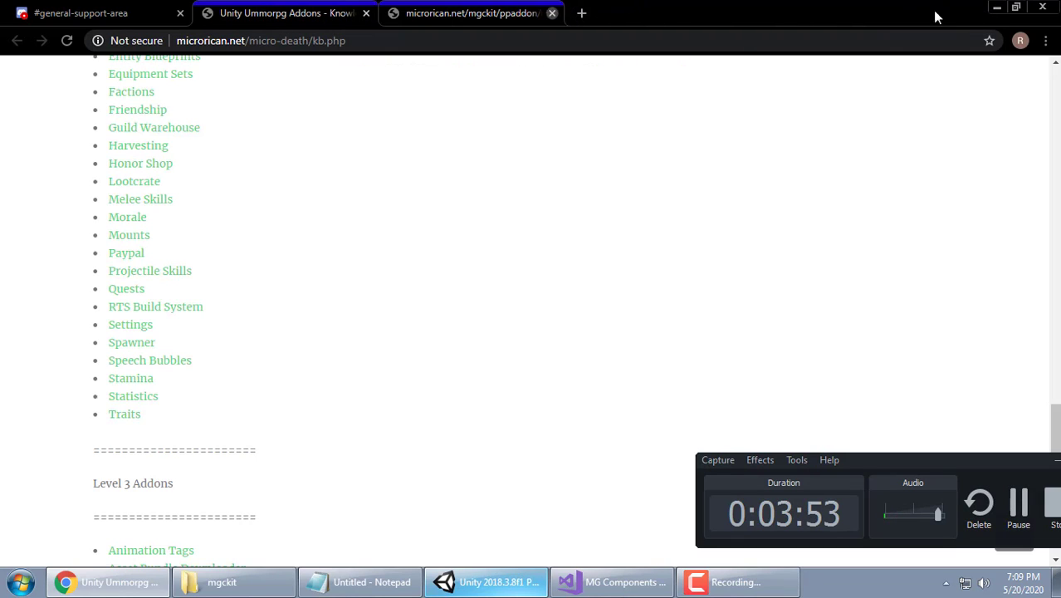
key(super+d)
key(n)
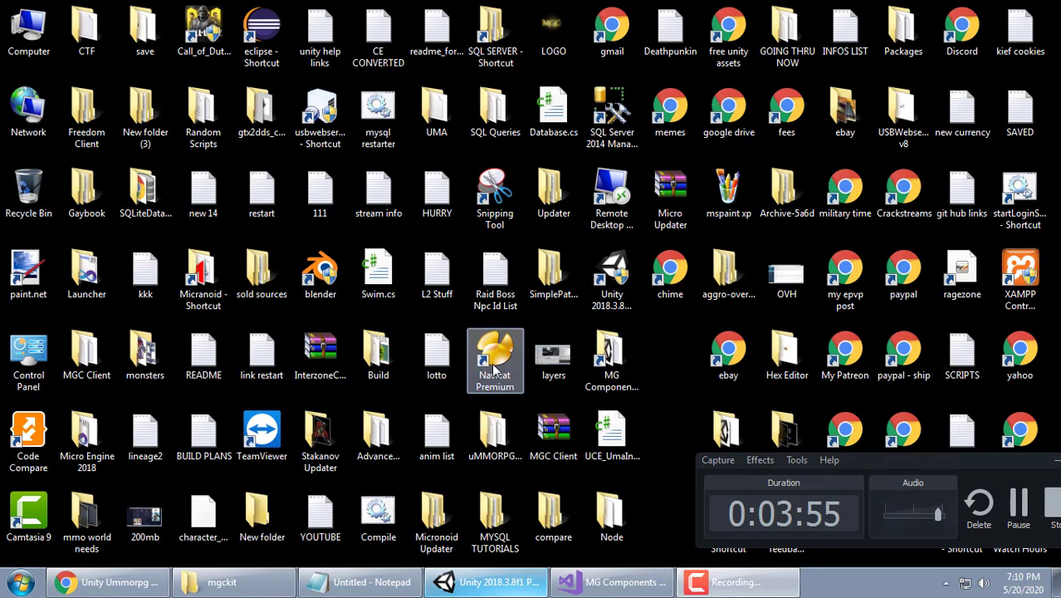
key(Return)
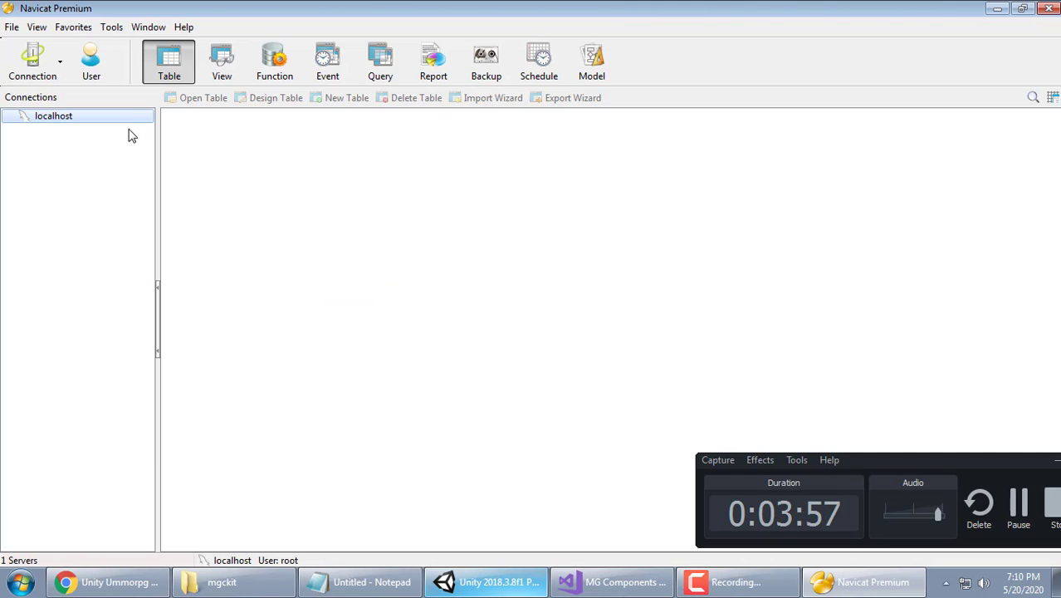
Connect to localhost and open the purchases table of the mgc database, dismissing the primary key warning
double_click(132, 116)
double_click(61, 158)
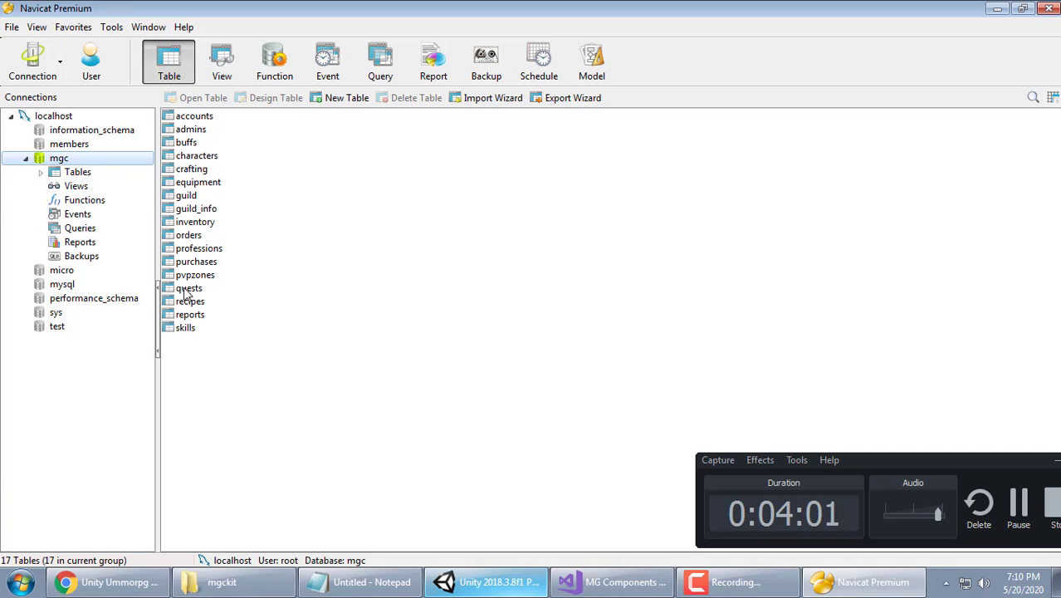
double_click(193, 263)
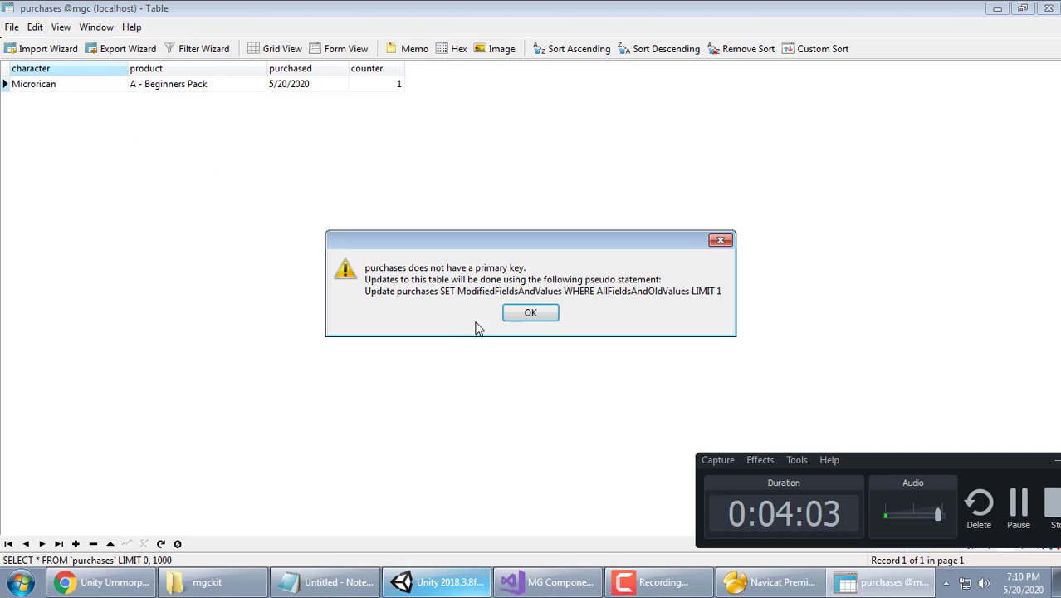
click(517, 314)
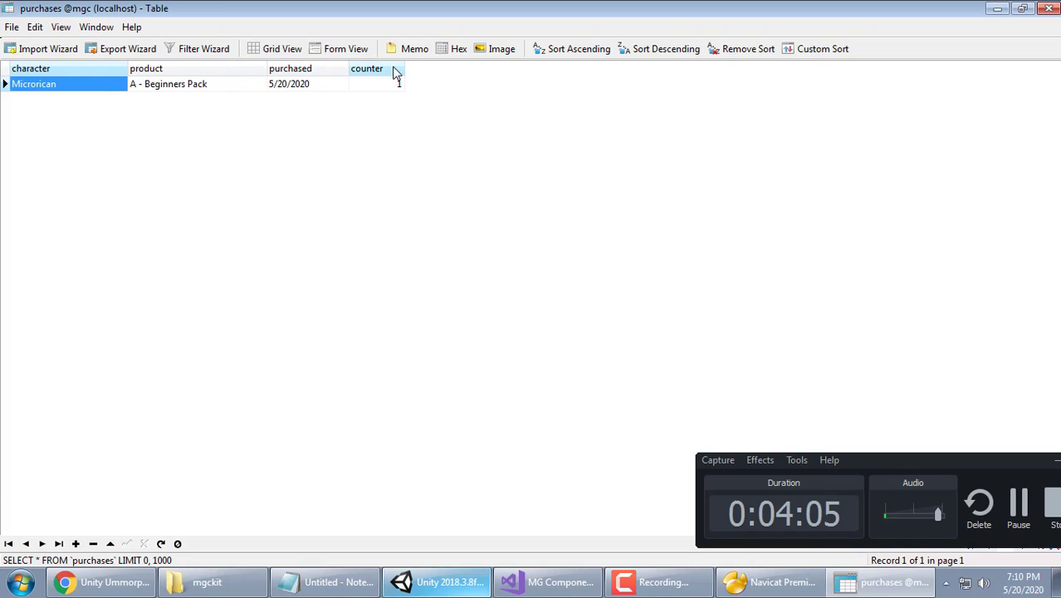
Widen the product, purchased and counter columns, check the Beginners Pack record's counter, and close the purchases table
drag(404, 67, 424, 67)
drag(348, 66, 376, 66)
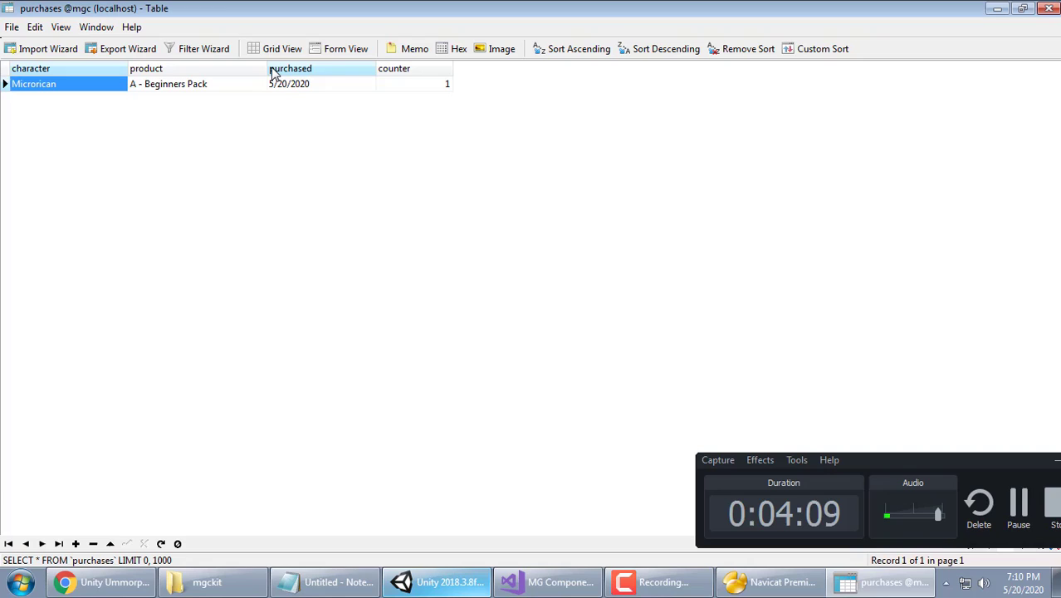
drag(268, 71, 271, 72)
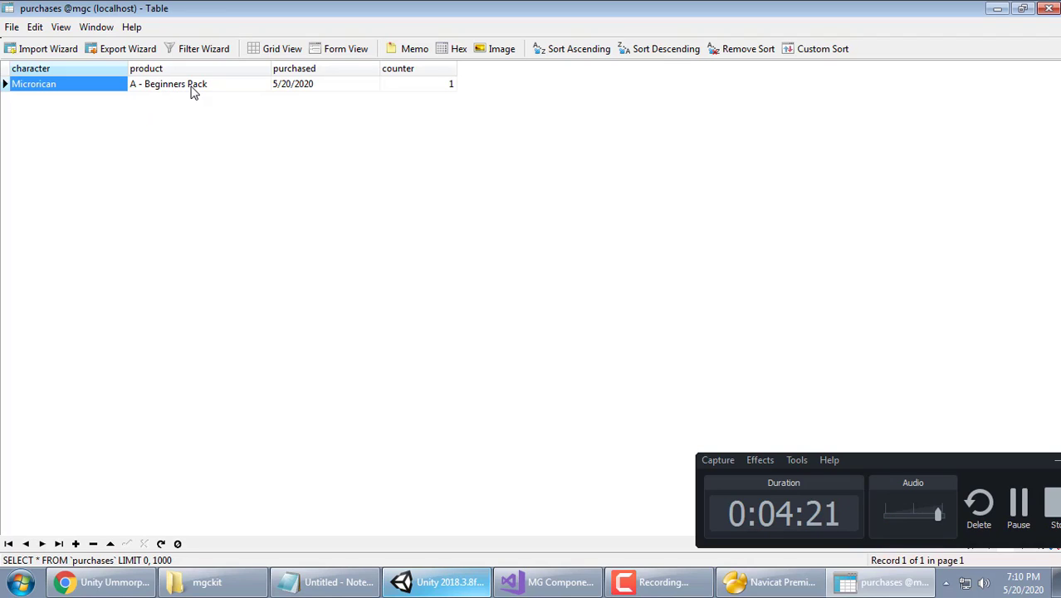
click(448, 87)
text(1)
click(1048, 8)
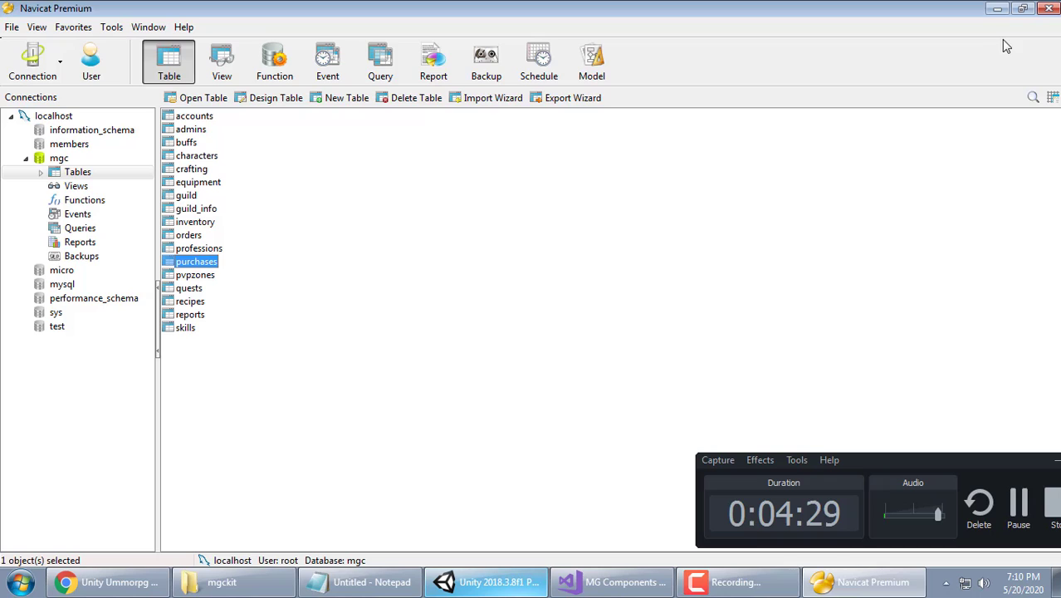
Switch back to the running Unity game, choose the $2 B - Starter Pack and proceed to the PayPal checkout
click(997, 9)
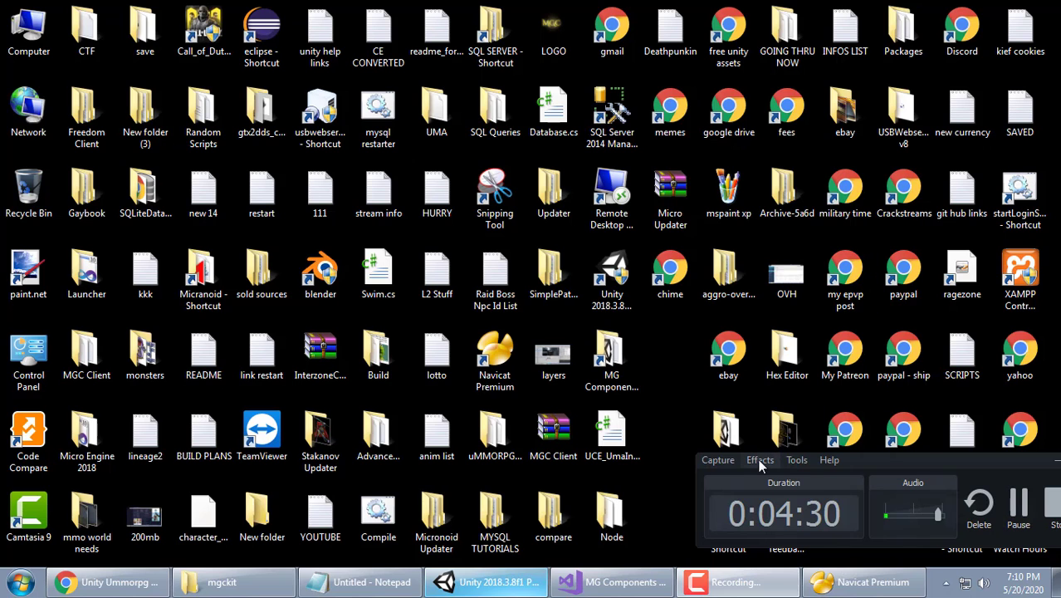
click(498, 586)
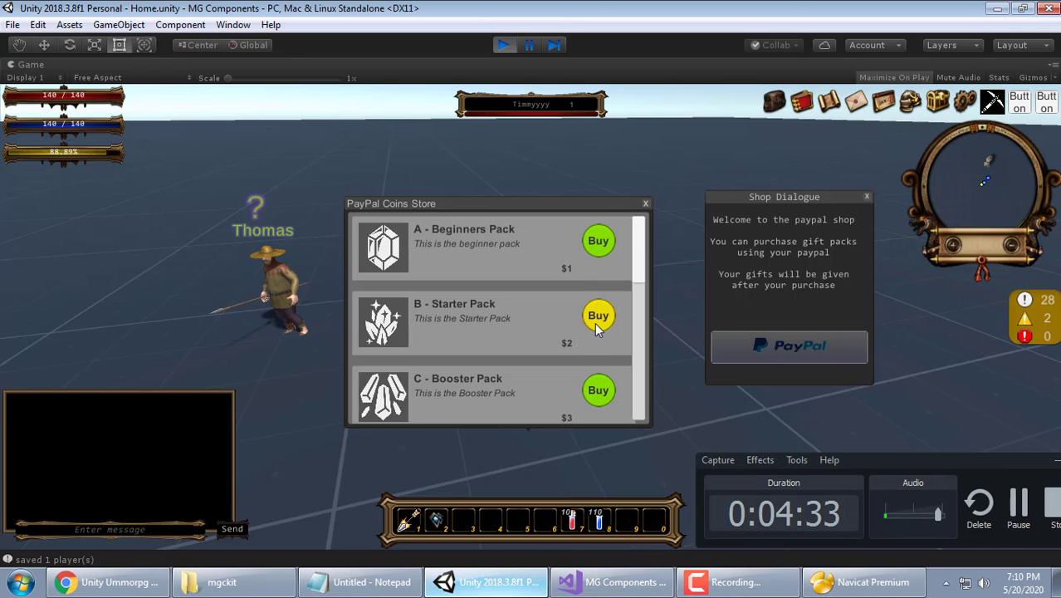
click(597, 323)
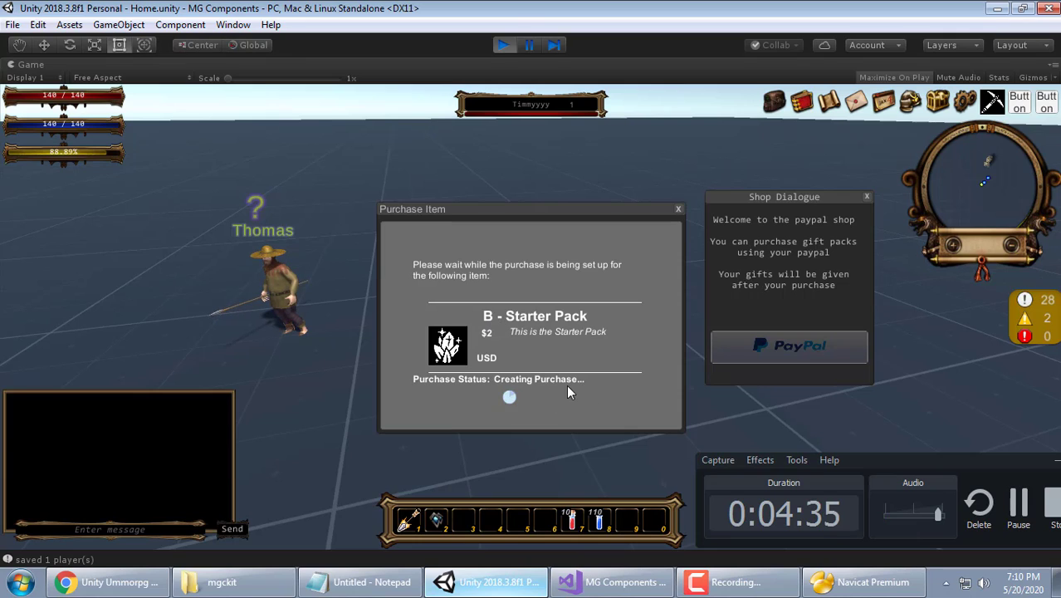
click(469, 396)
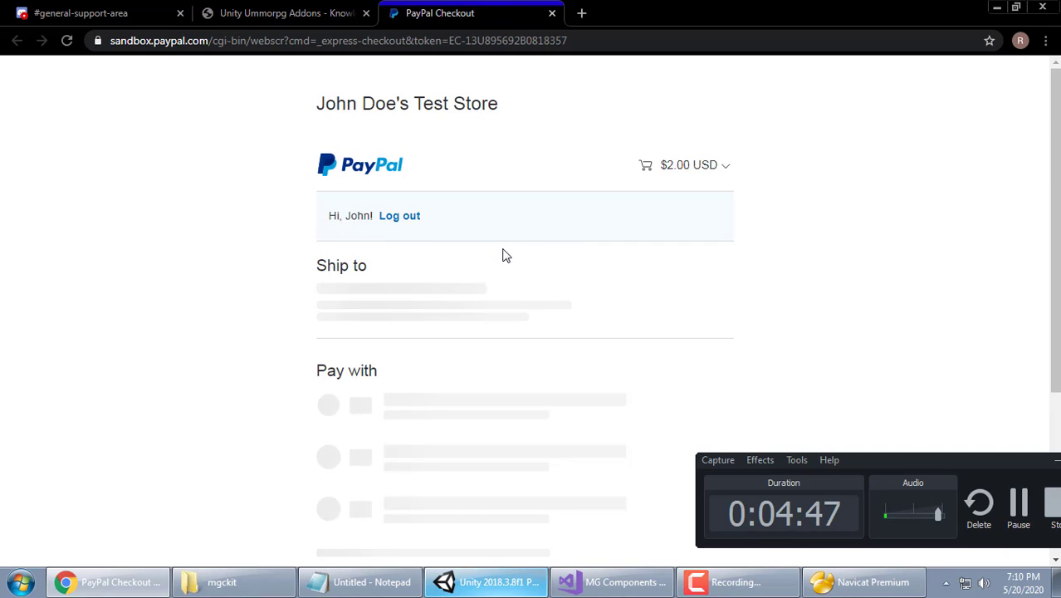
Approve the $2.00 payment using the PayPal balance, and acknowledge the completed purchase in the Unity game
scroll(596, 284, down, 1)
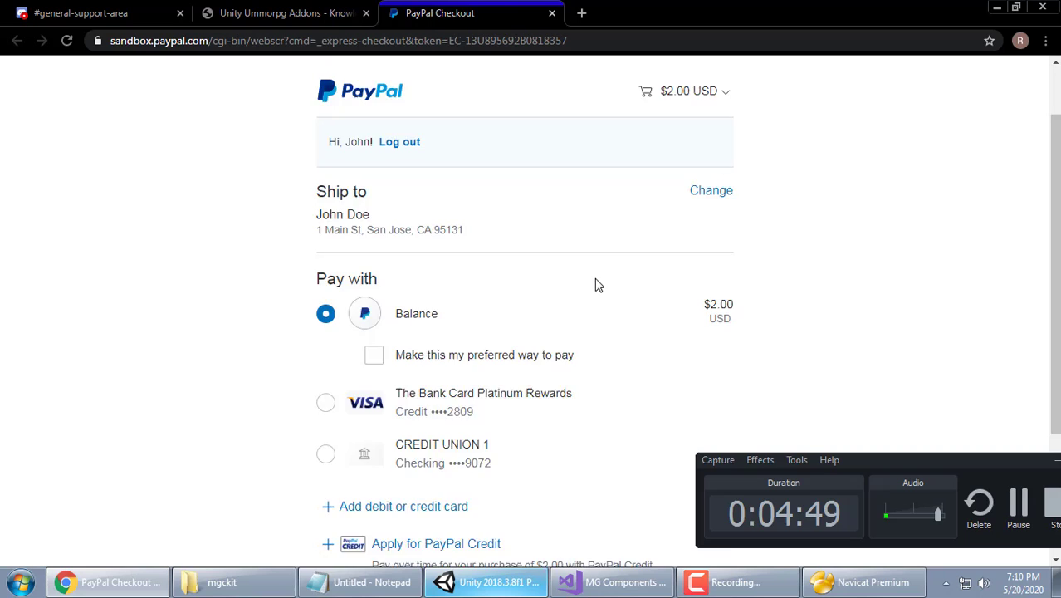
scroll(596, 285, down, 3)
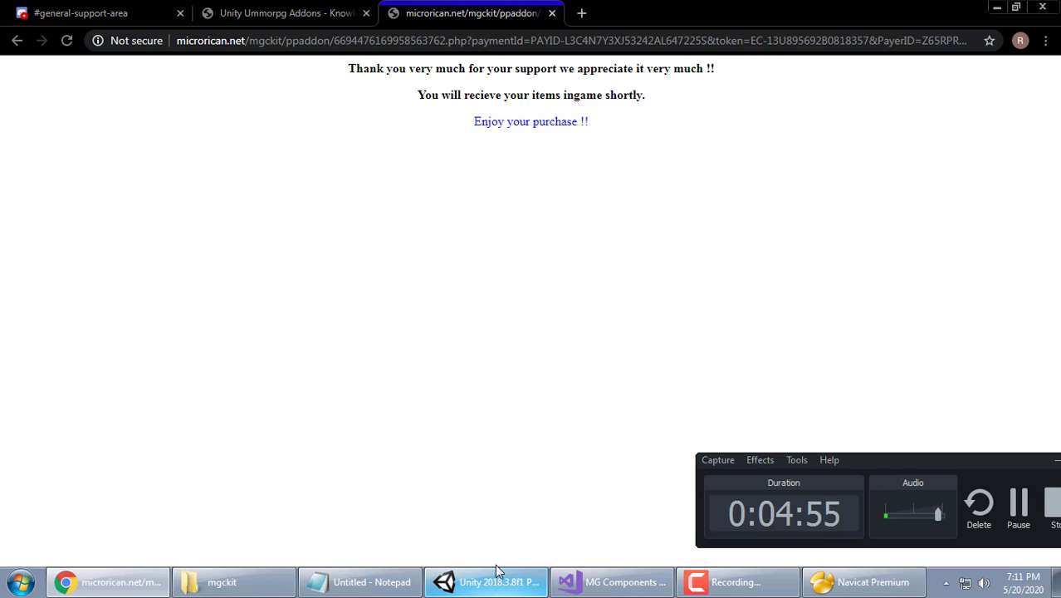
click(498, 580)
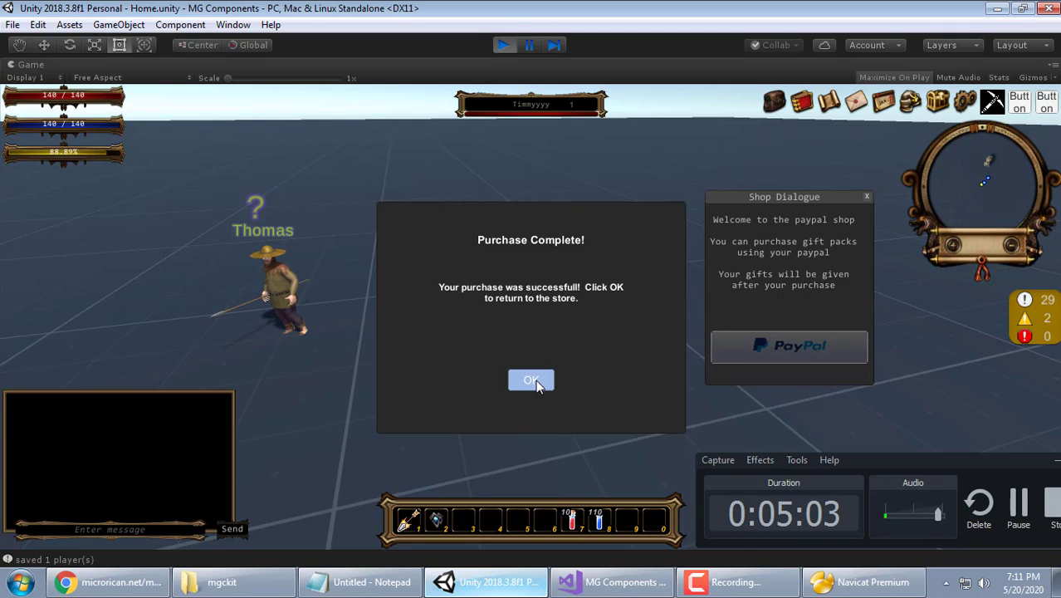
click(535, 380)
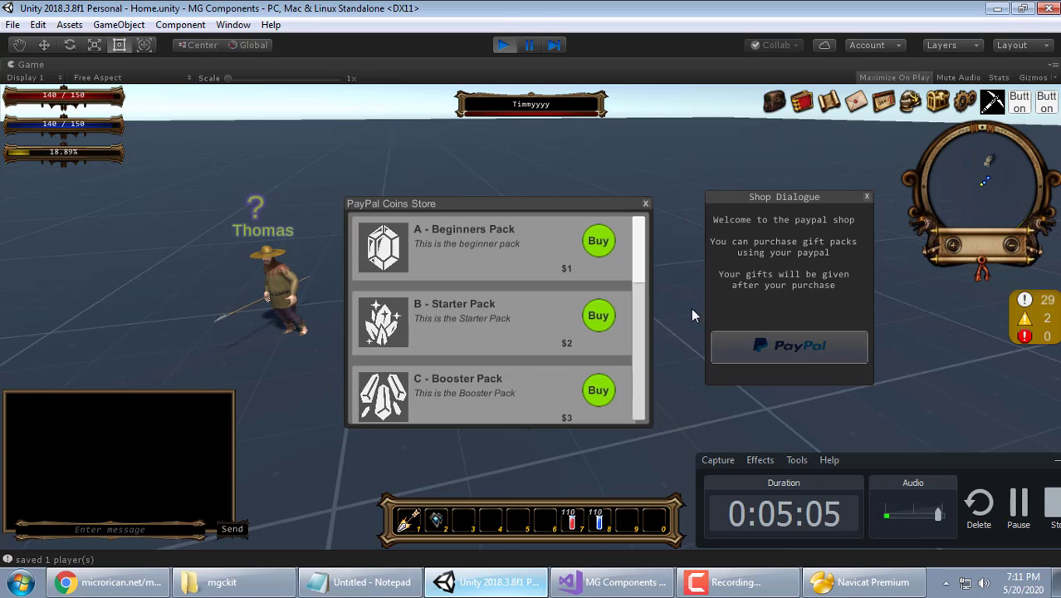
Close the coins store and examine the Starter Pack rewards in the character window, closing it when done
click(645, 203)
click(773, 101)
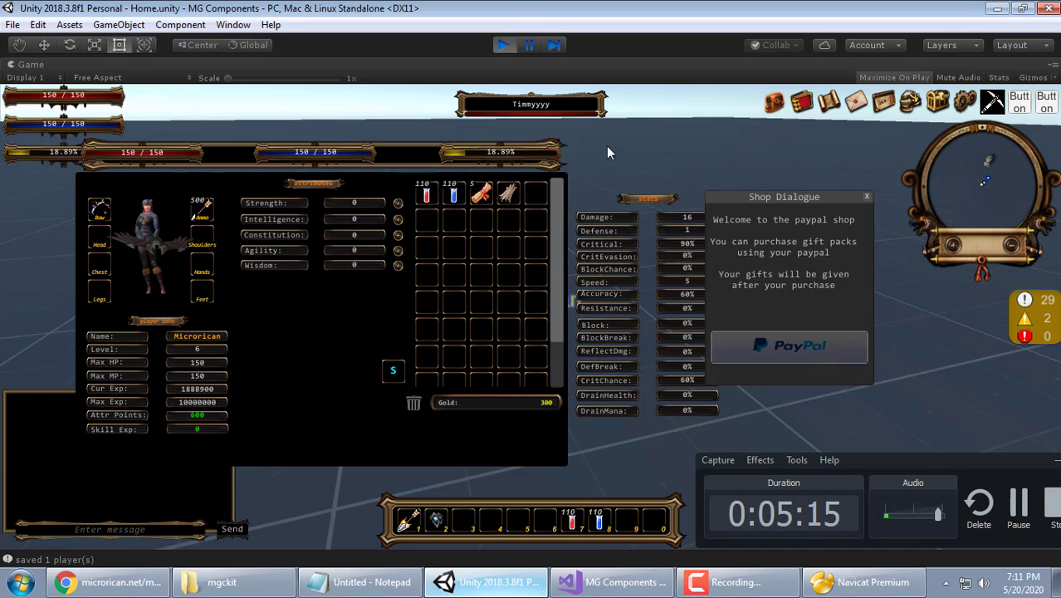
click(773, 103)
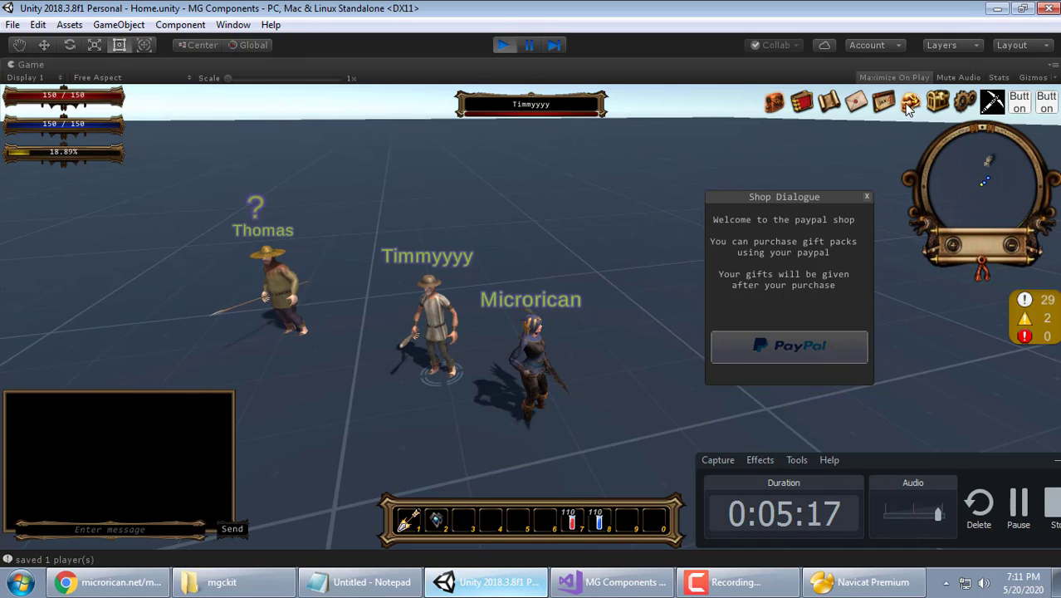
Open the Item Mall, move it clear of the shop dialogue to check the coin balance, and close it
click(936, 101)
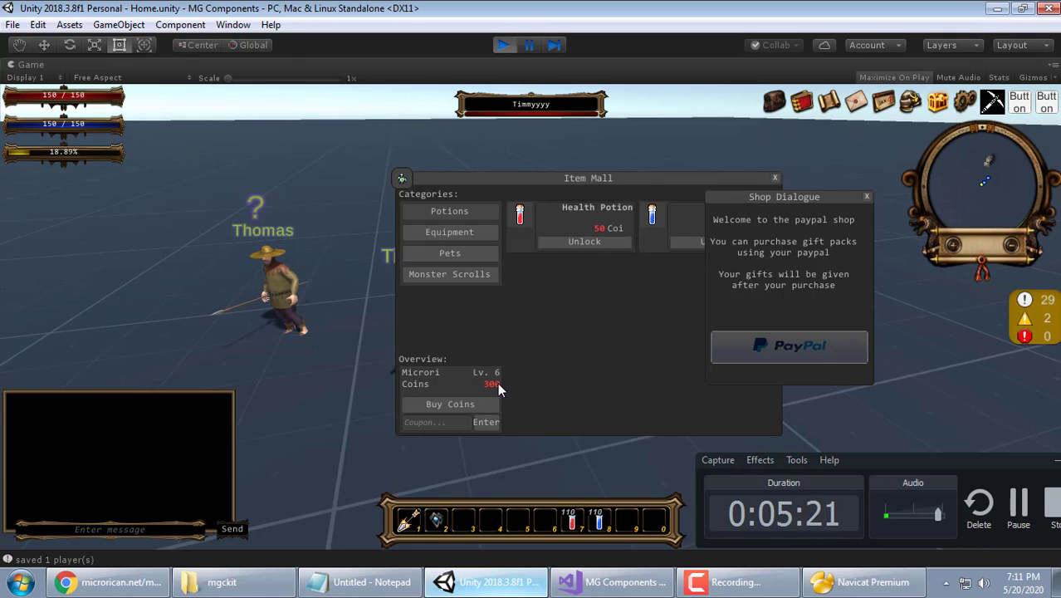
drag(622, 183, 514, 176)
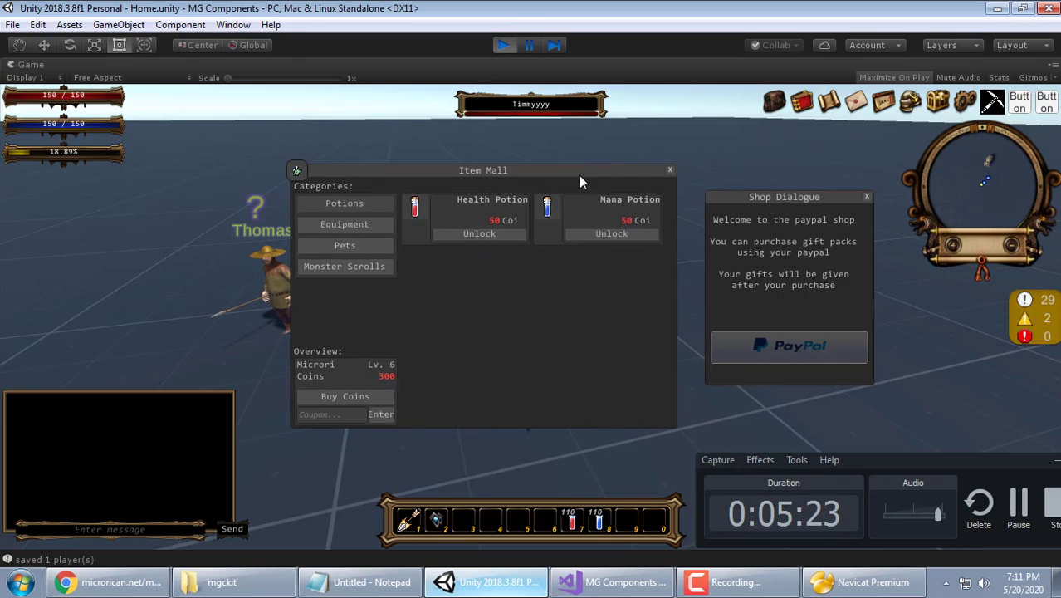
click(666, 170)
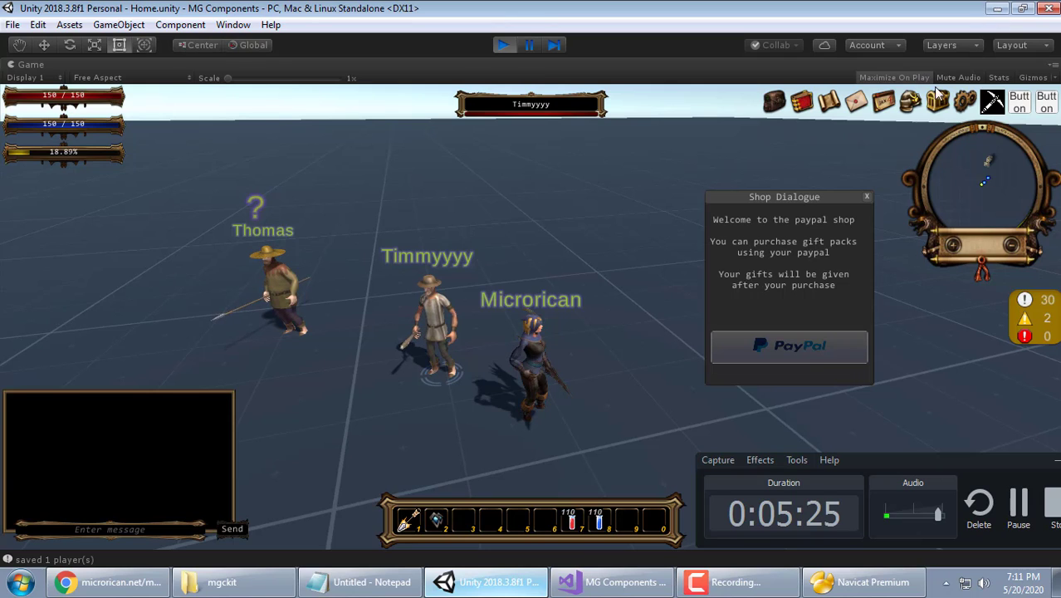
Switch to Chrome, close the payment thank-you page and minimise the browser
key(alt+Tab)
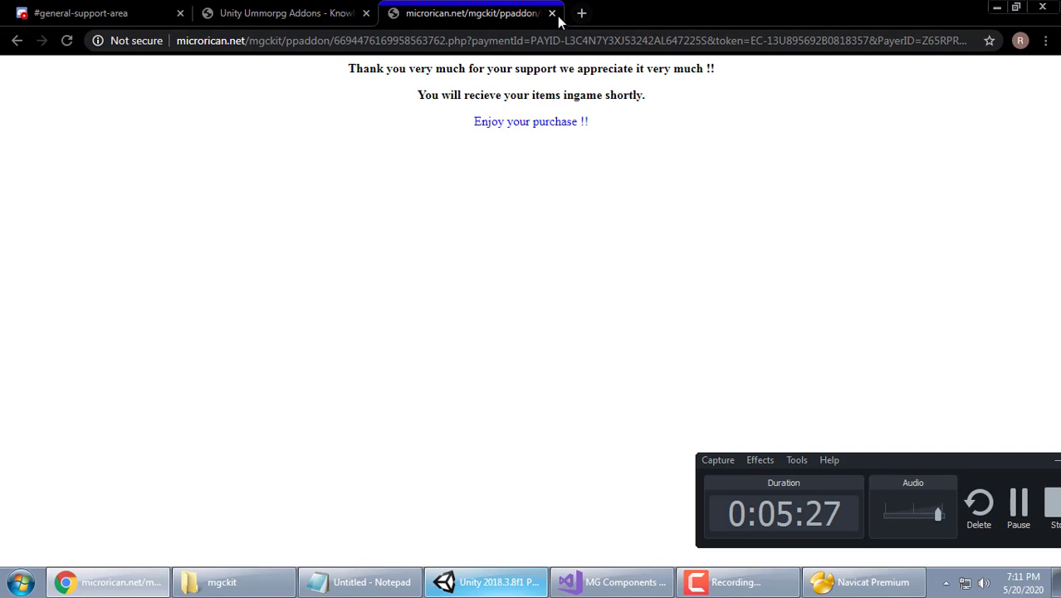
click(552, 14)
click(997, 7)
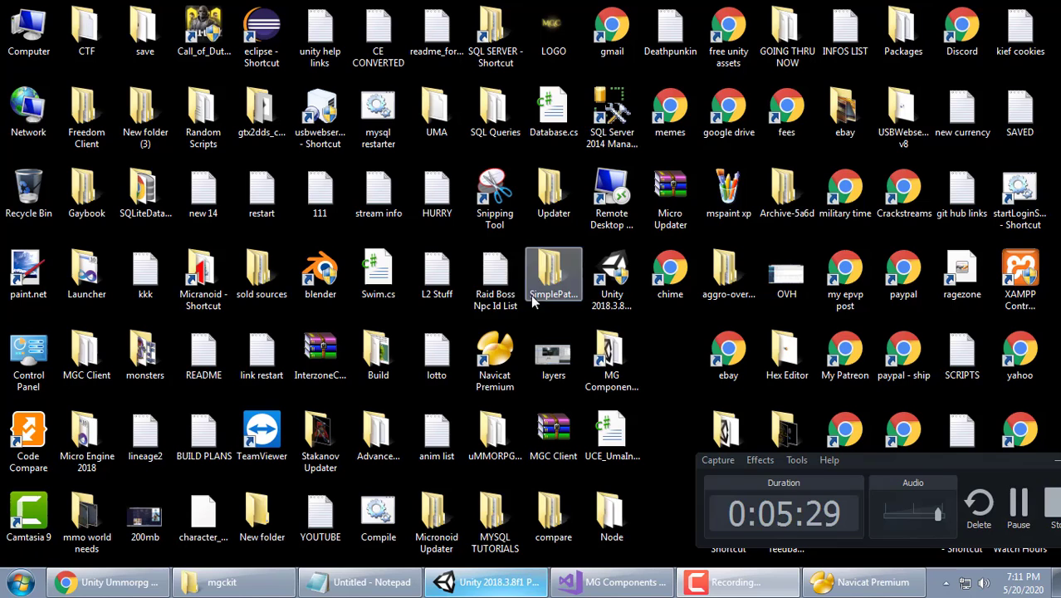
Switch to Navicat Premium, open the purchases table of the mgc database and examine the recorded pack purchases
key(alt+Tab)
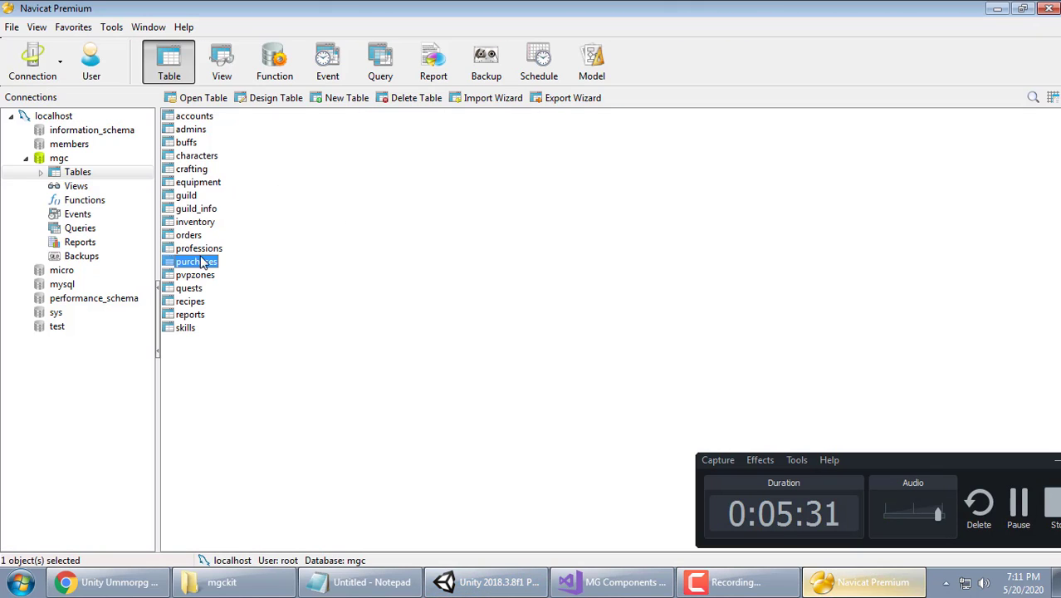
double_click(200, 262)
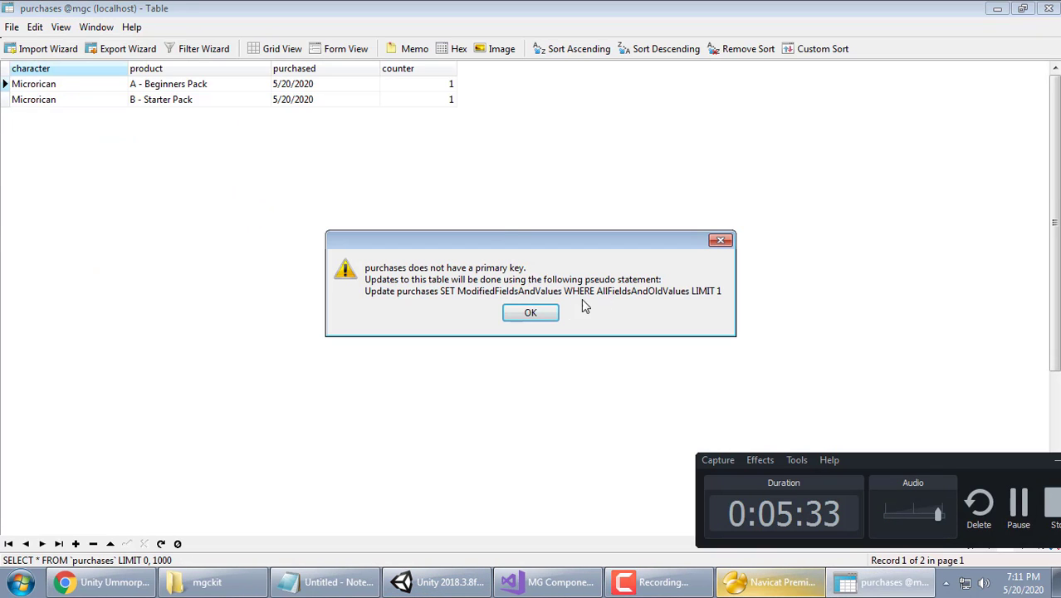
click(540, 312)
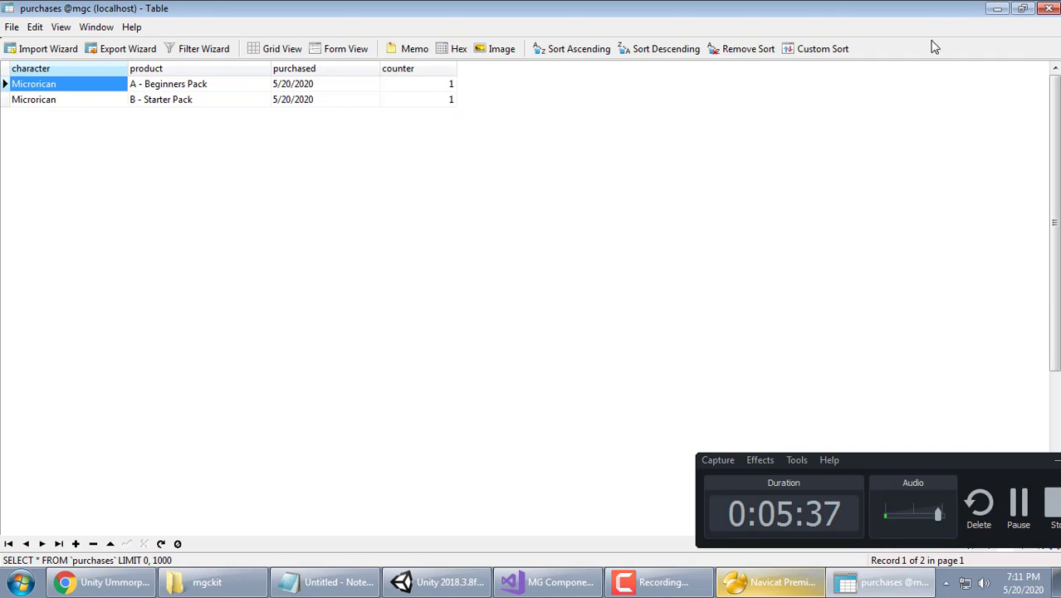
click(781, 582)
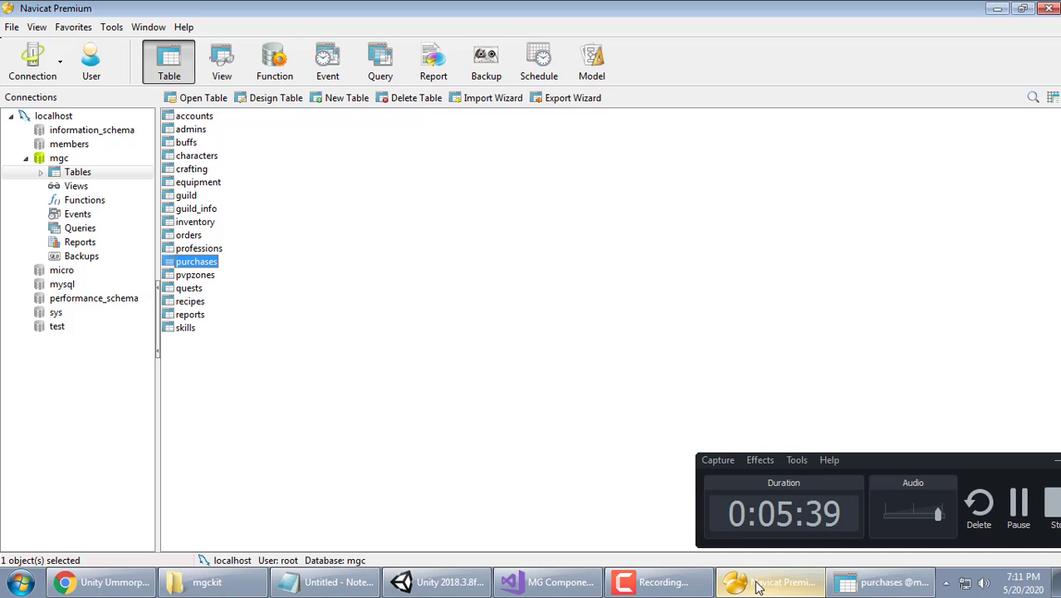
key(super+d)
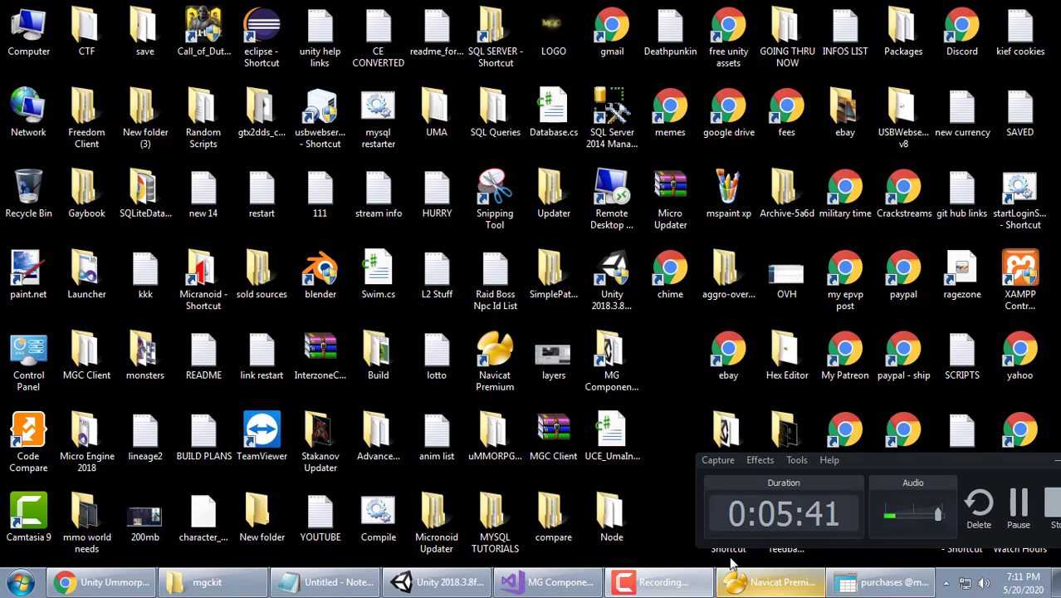
Switch back to the running Unity game, choose the $1 A - Beginners Pack in the coins store and proceed to the PayPal checkout
click(440, 582)
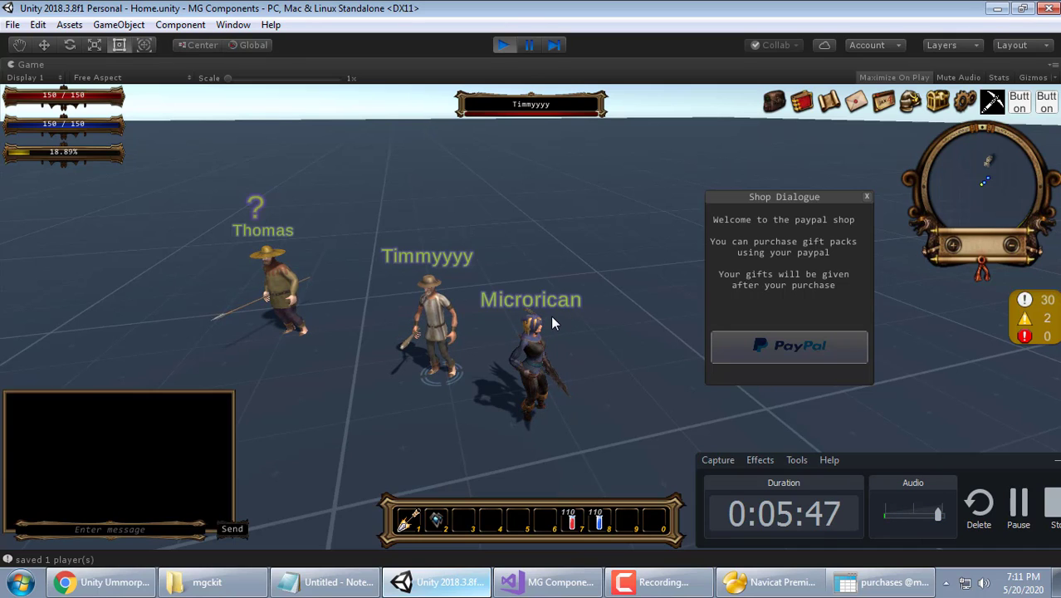
click(758, 347)
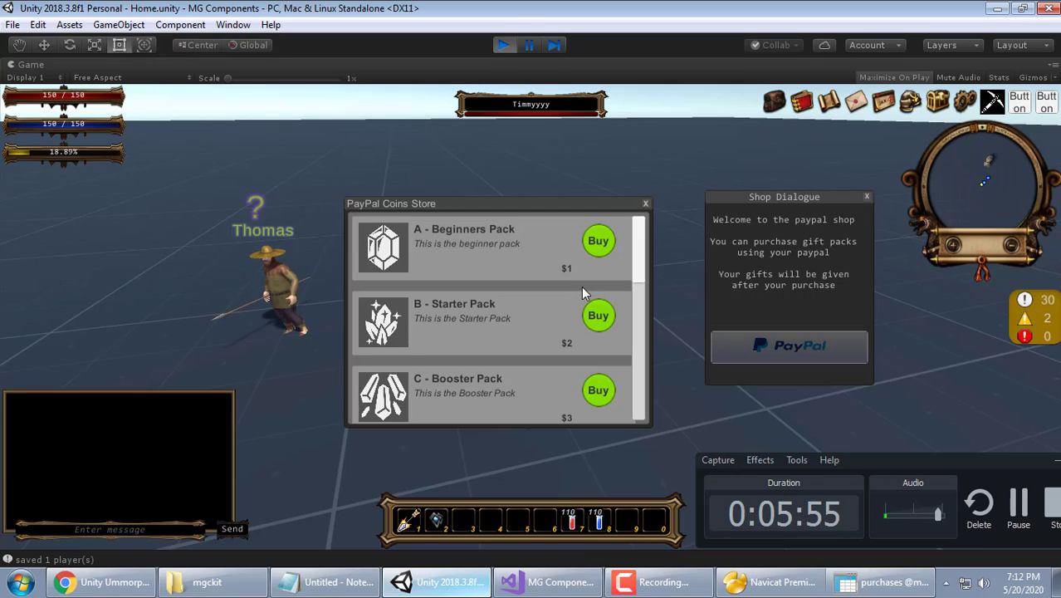
click(603, 246)
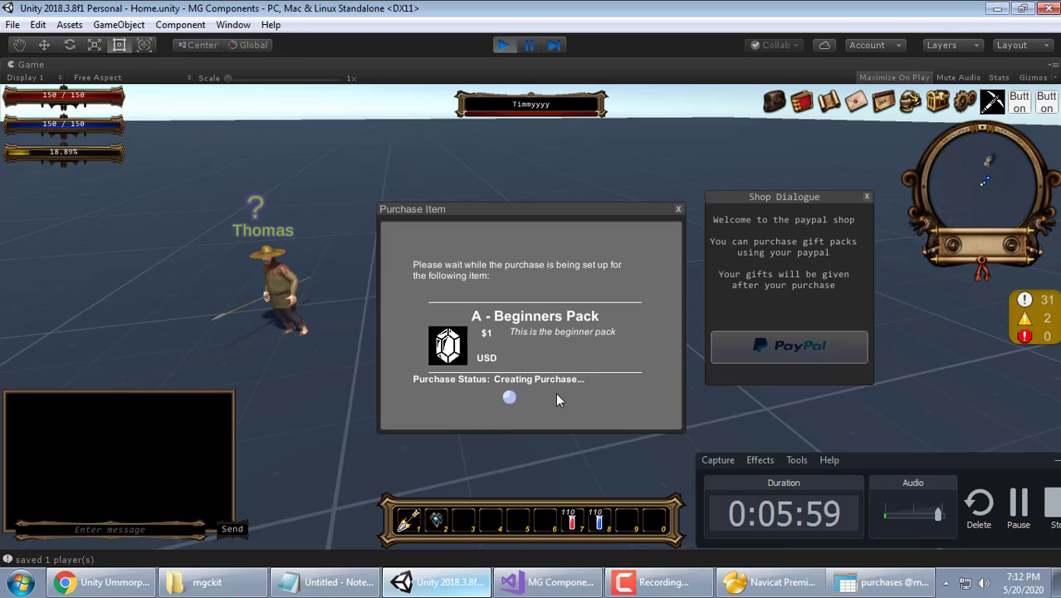
click(453, 397)
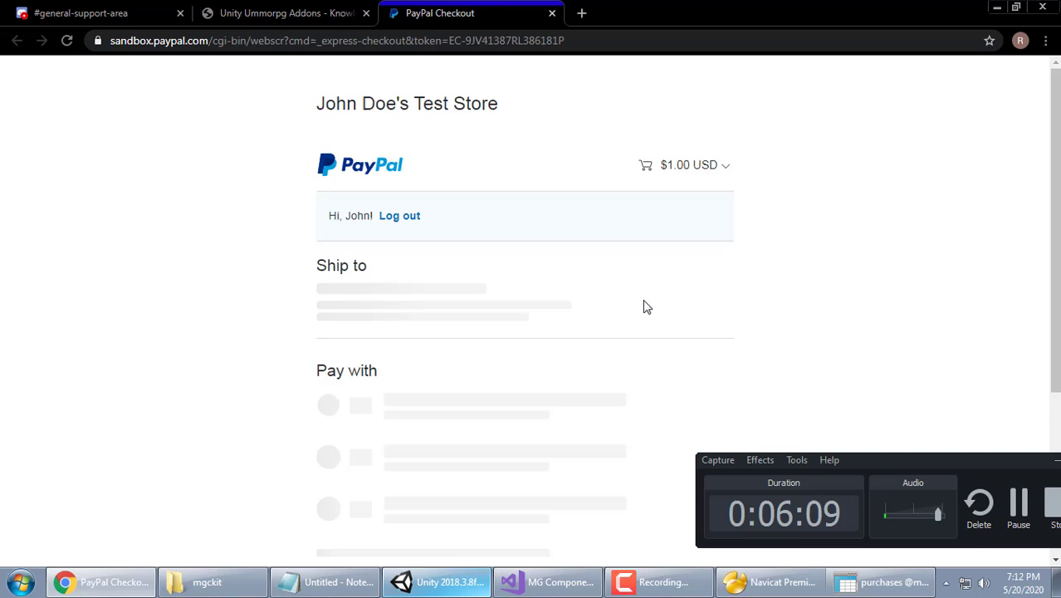
Approve the $1.00 payment using the PayPal balance, close the thank-you page, and acknowledge the completed purchase in the Unity game
scroll(635, 306, down, 4)
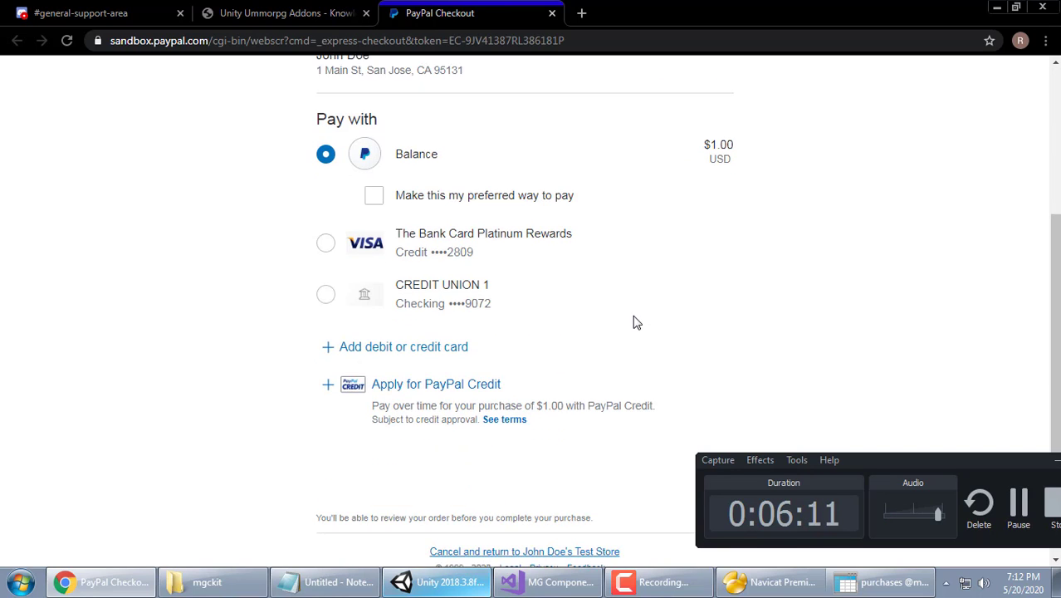
click(626, 452)
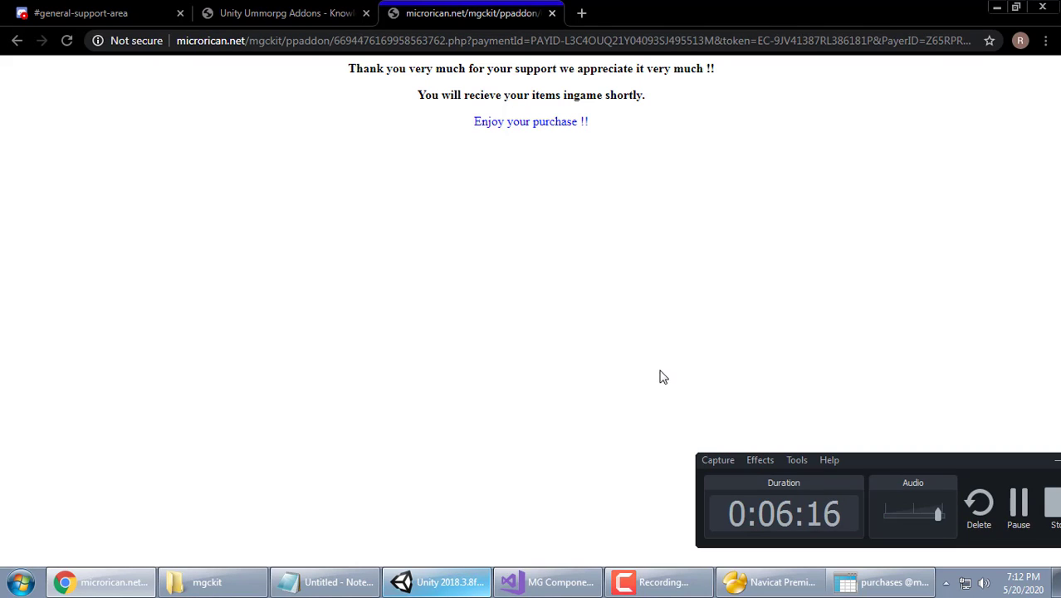
click(551, 14)
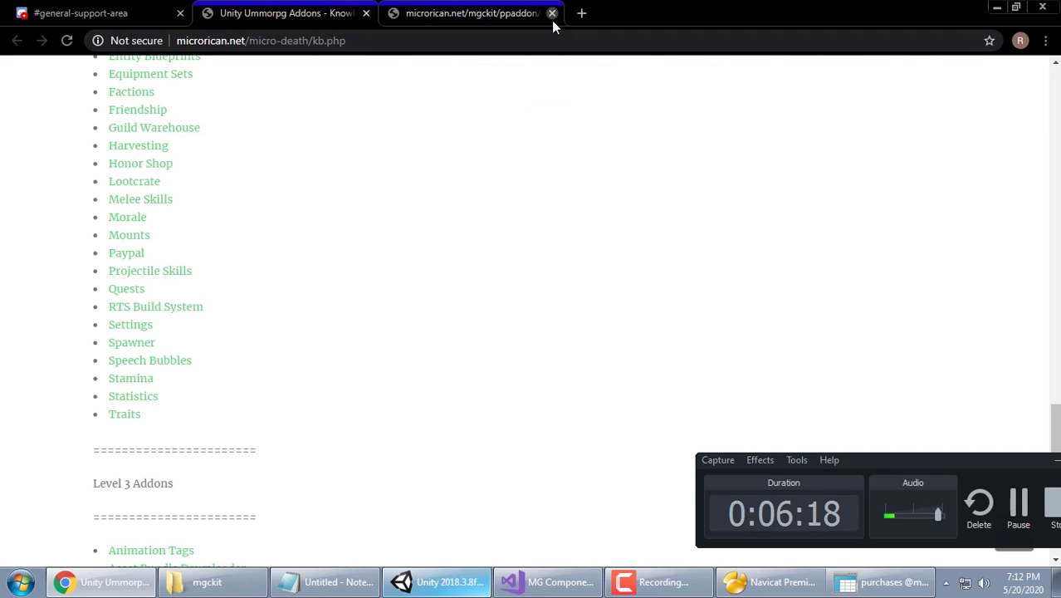
click(551, 14)
click(440, 582)
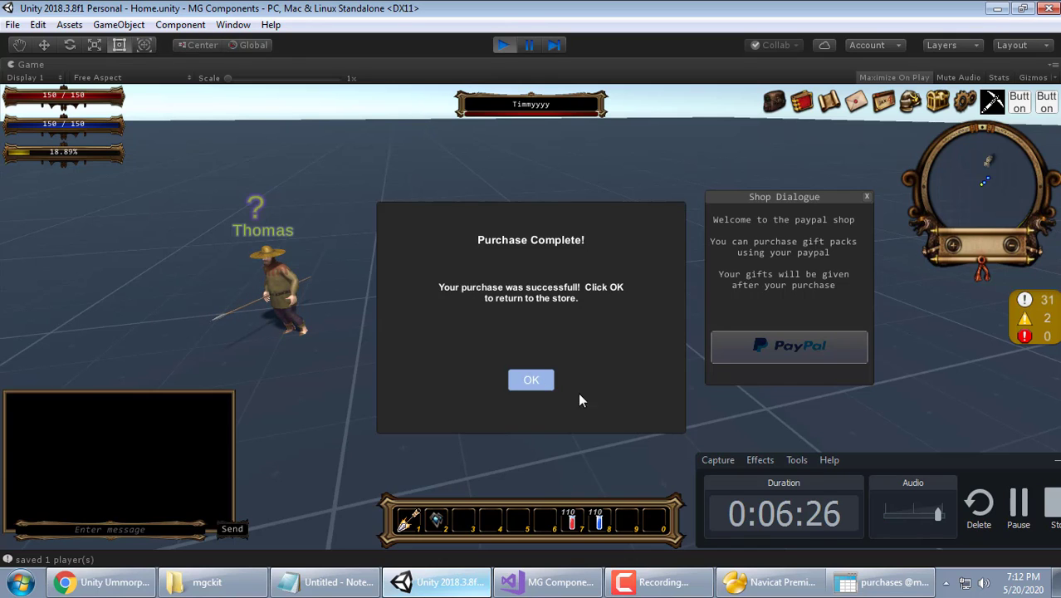
click(525, 382)
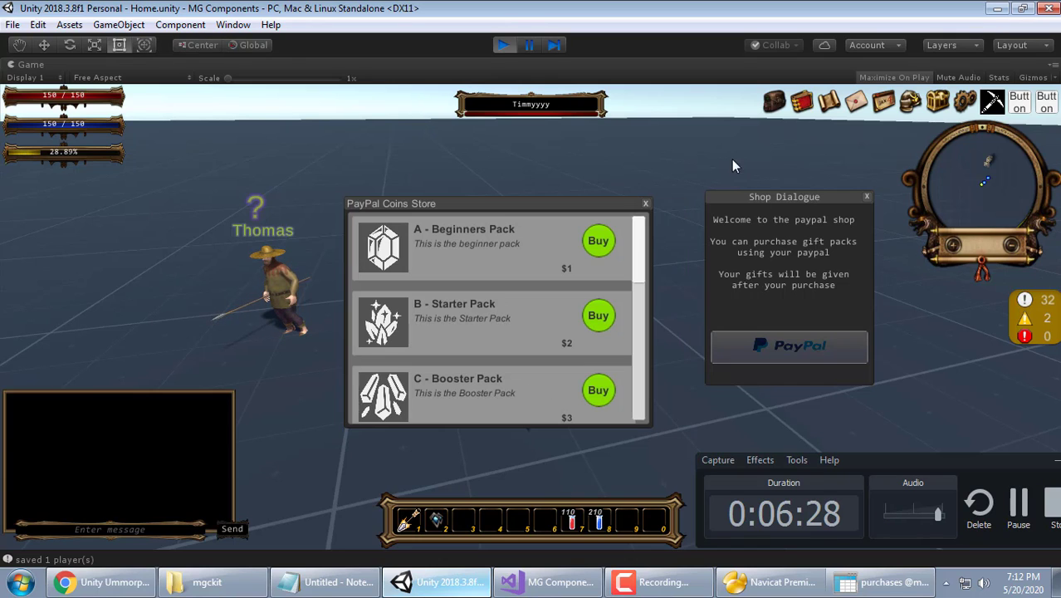
Close the coins store and check the Beginners Pack rewards in the character window and the coin balance in the Item Mall
click(645, 204)
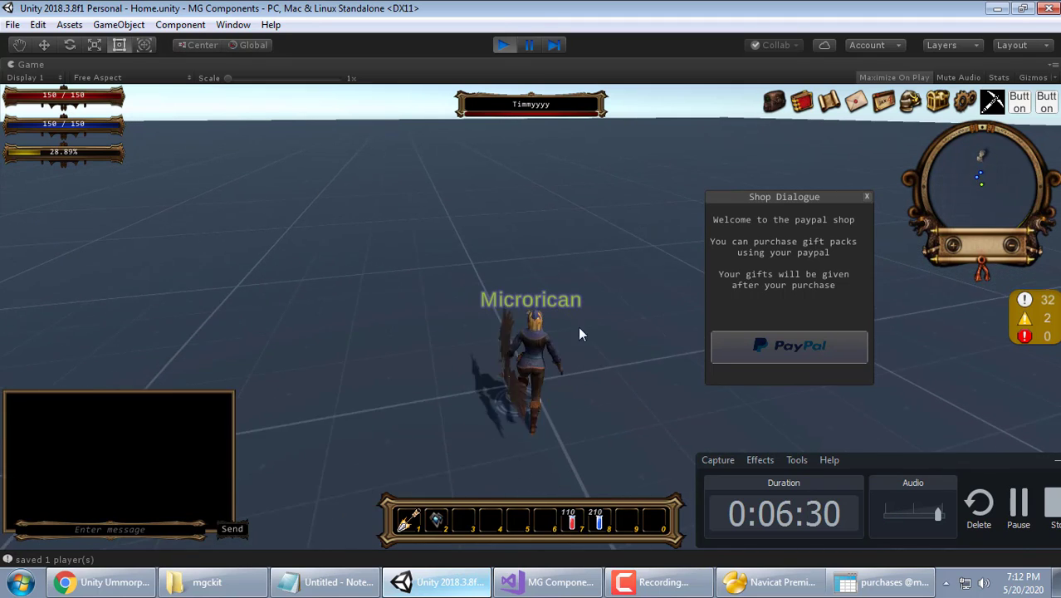
click(773, 103)
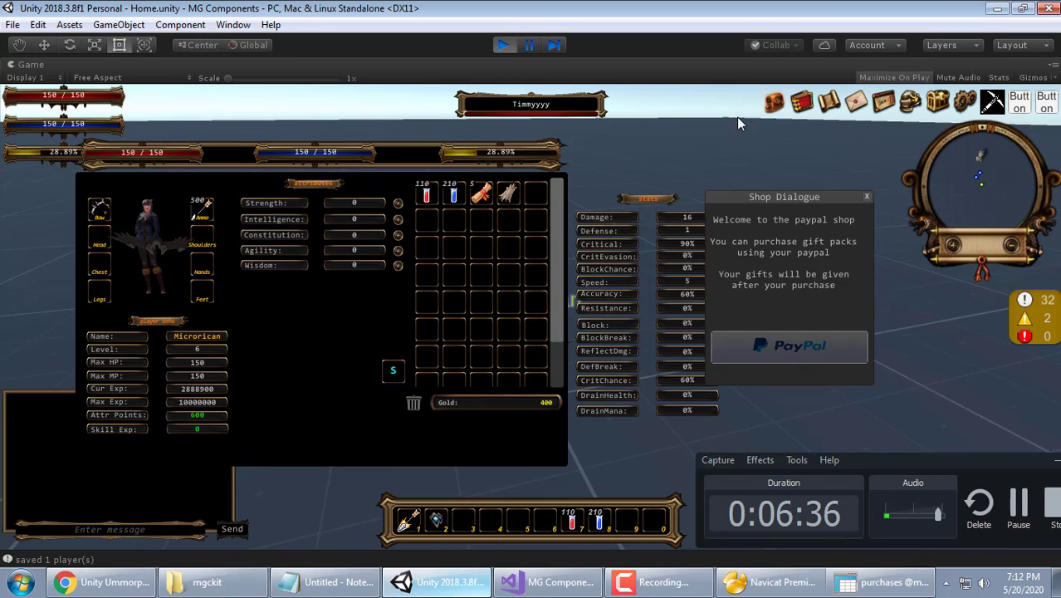
click(773, 103)
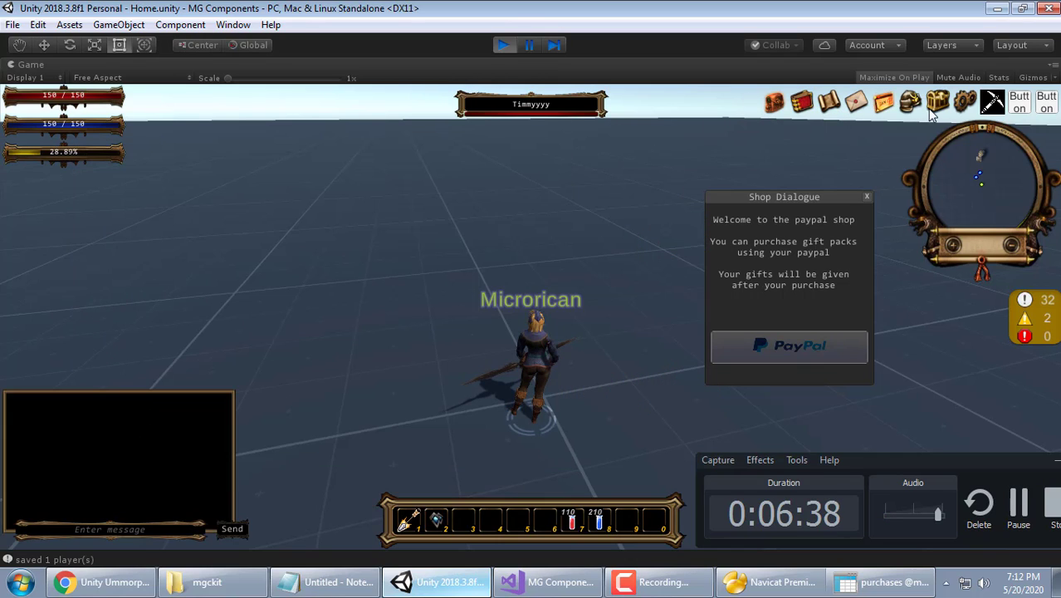
click(774, 102)
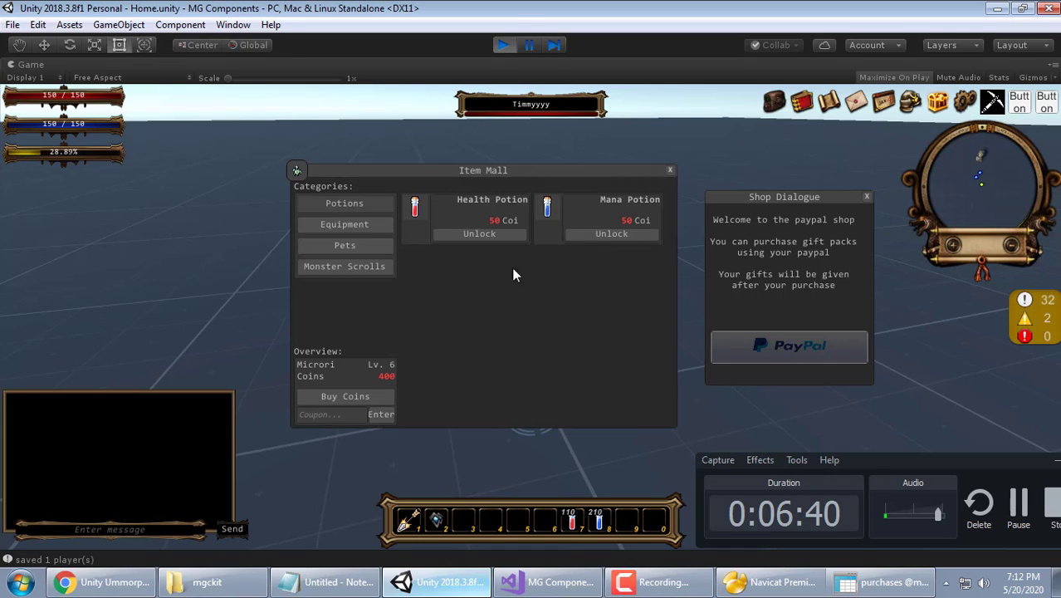
click(670, 170)
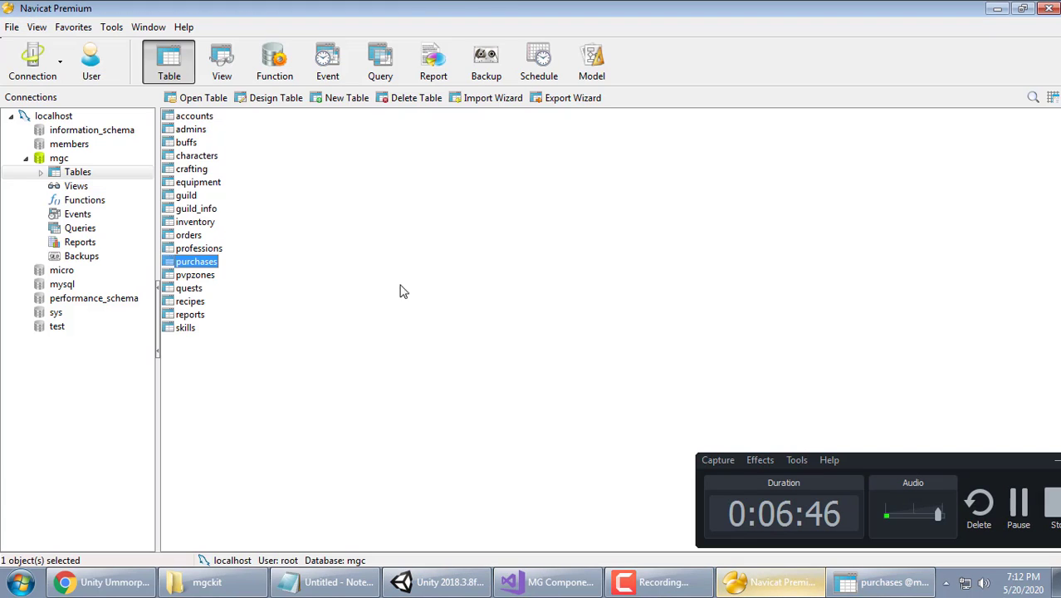
Switch to Navicat Premium and close and reopen the purchases table to check the reloaded purchase counters
click(810, 582)
click(840, 583)
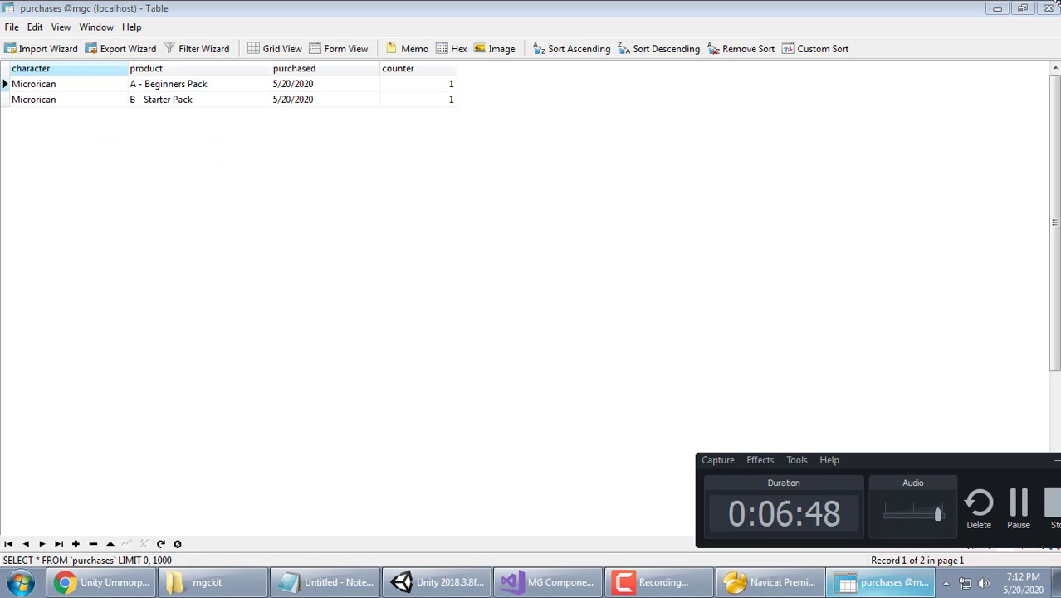
click(1048, 7)
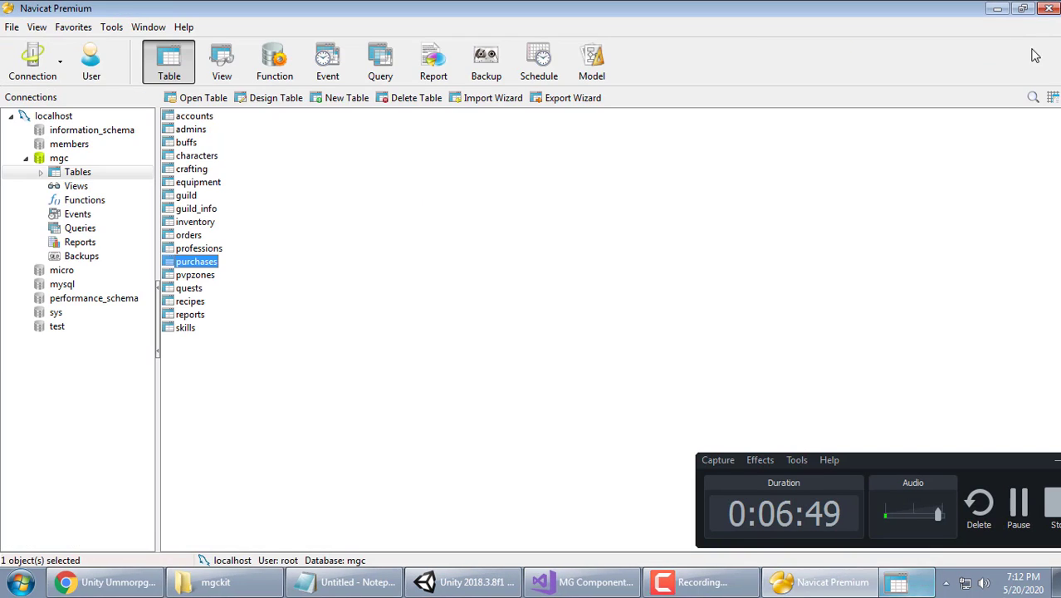
double_click(214, 266)
click(546, 322)
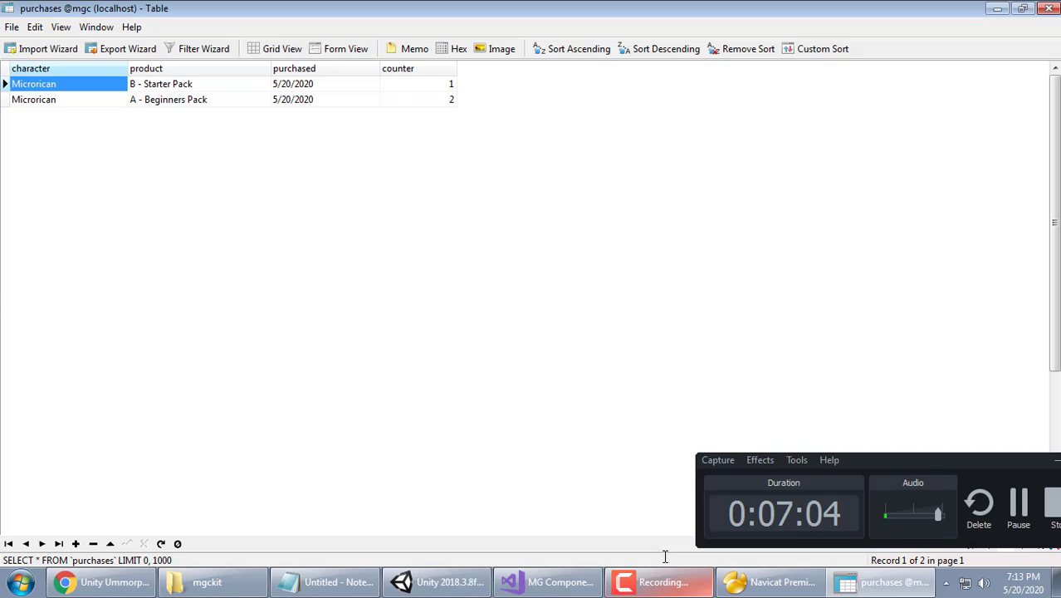
Reopen the coins store in the Unity game and compare the F - Limited Pack and G - Offer Pack terms with the purchases table
click(438, 581)
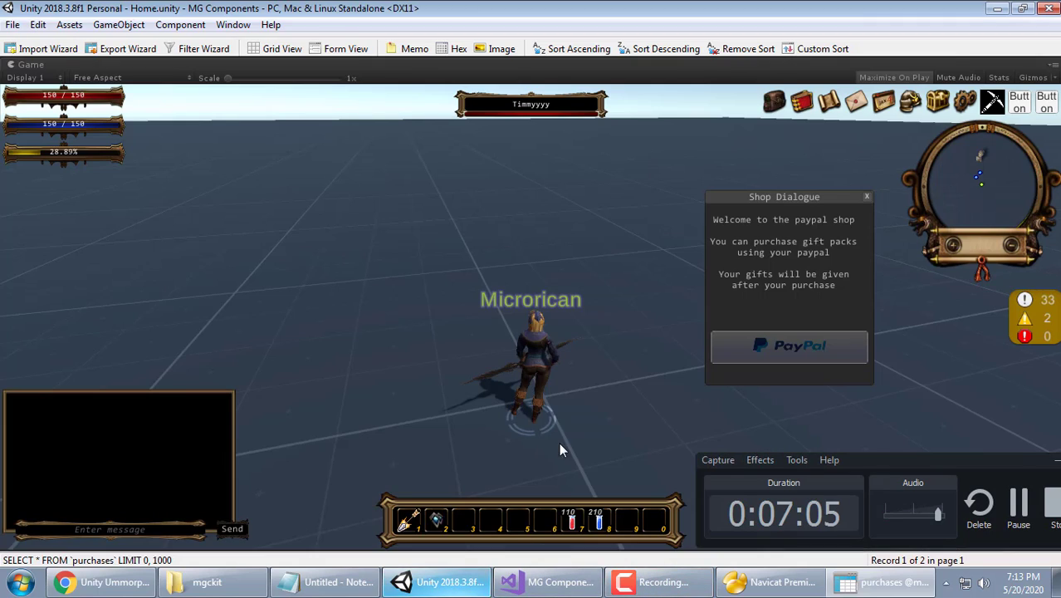
click(791, 349)
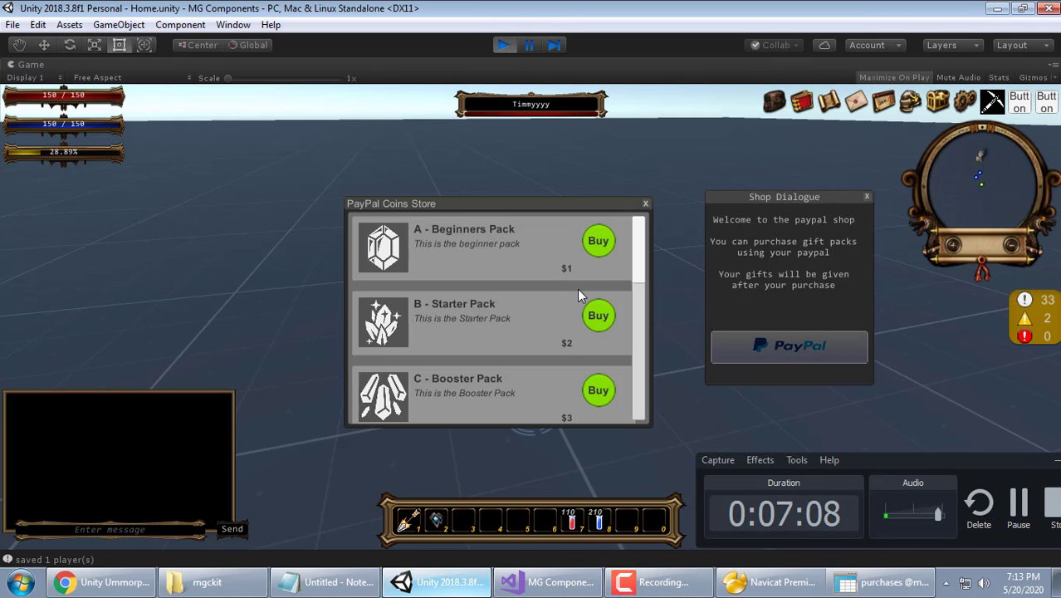
drag(640, 249, 487, 356)
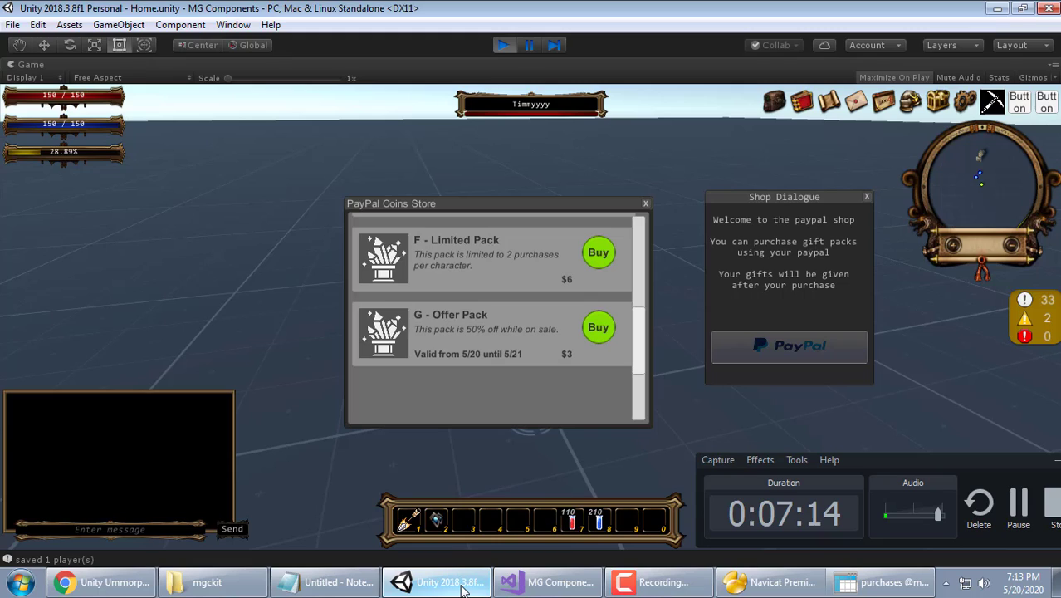
key(alt+Tab)
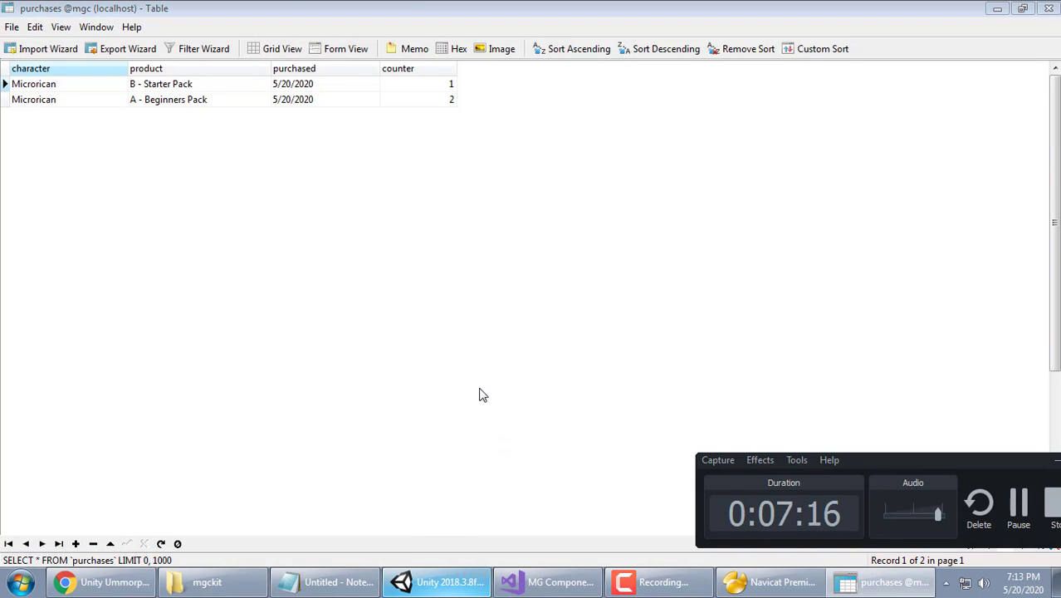
key(alt+Tab)
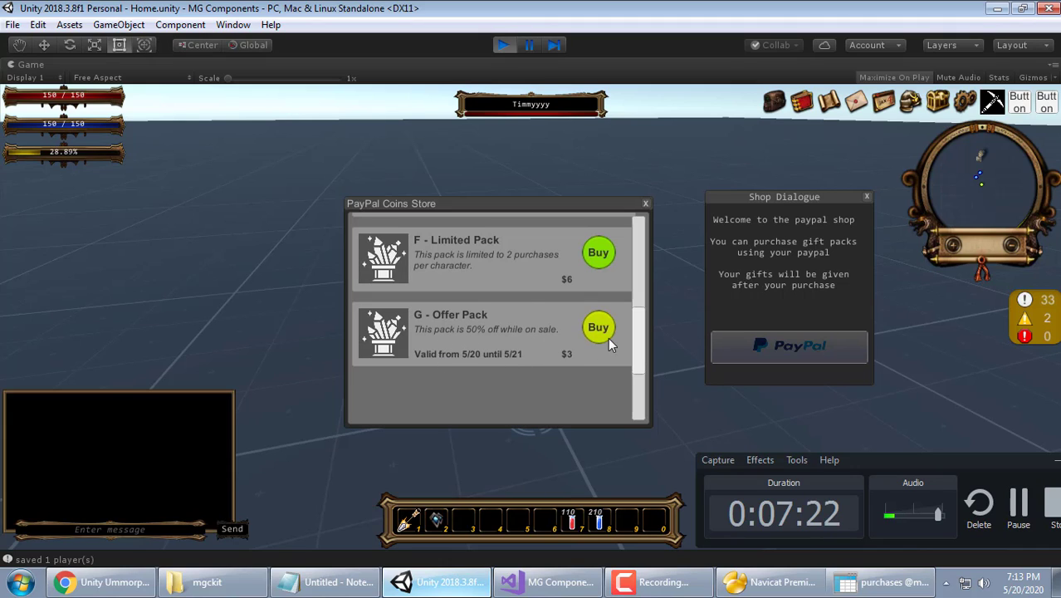
Look back through the store's packs from F - Limited Pack up to A - Beginners Pack, and close the coins store
scroll(643, 324, up, 3)
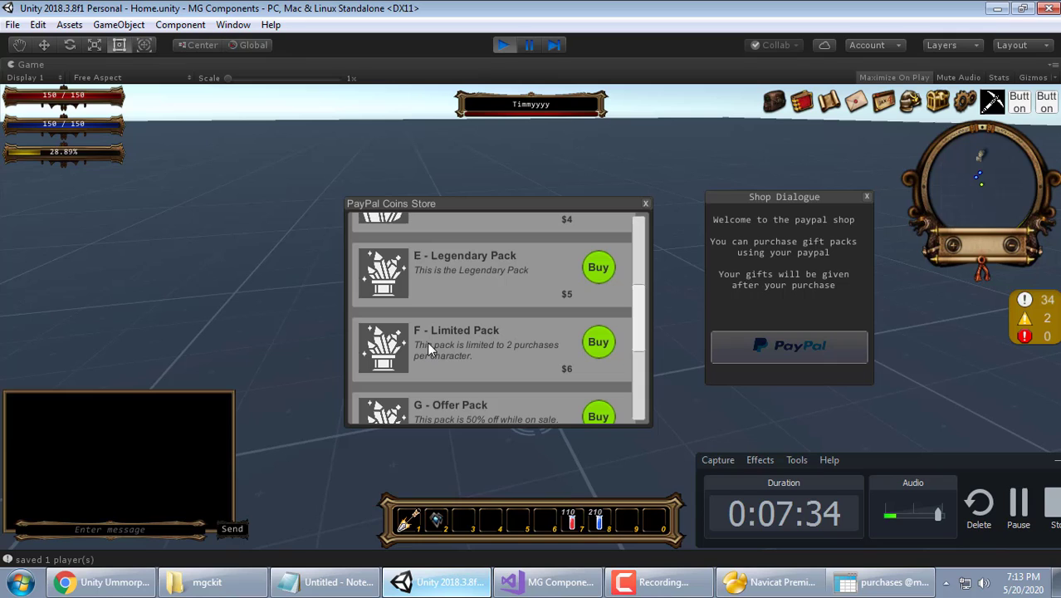
scroll(644, 305, up, 5)
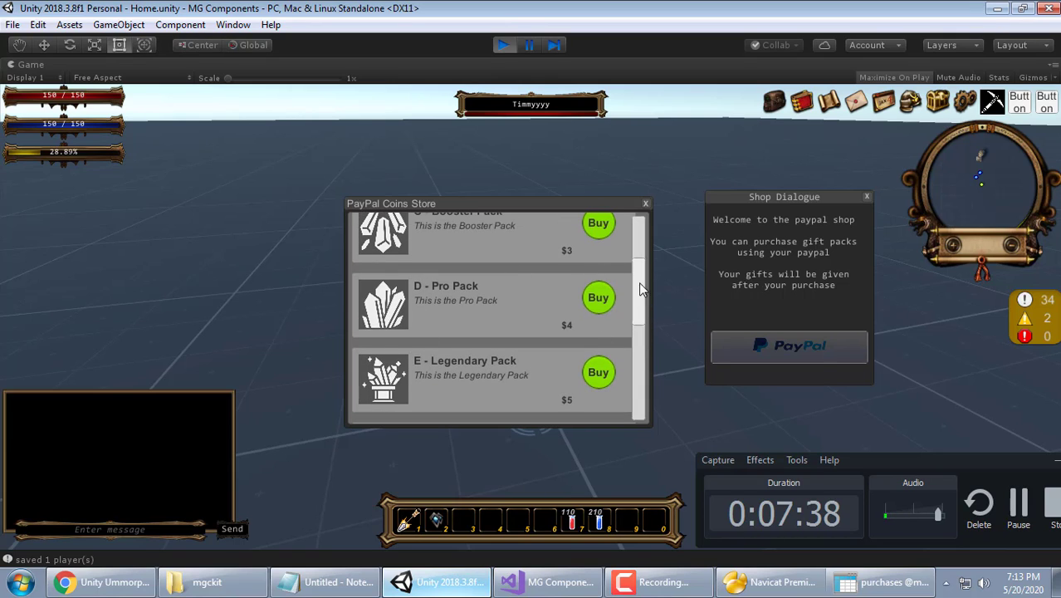
drag(638, 282, 641, 242)
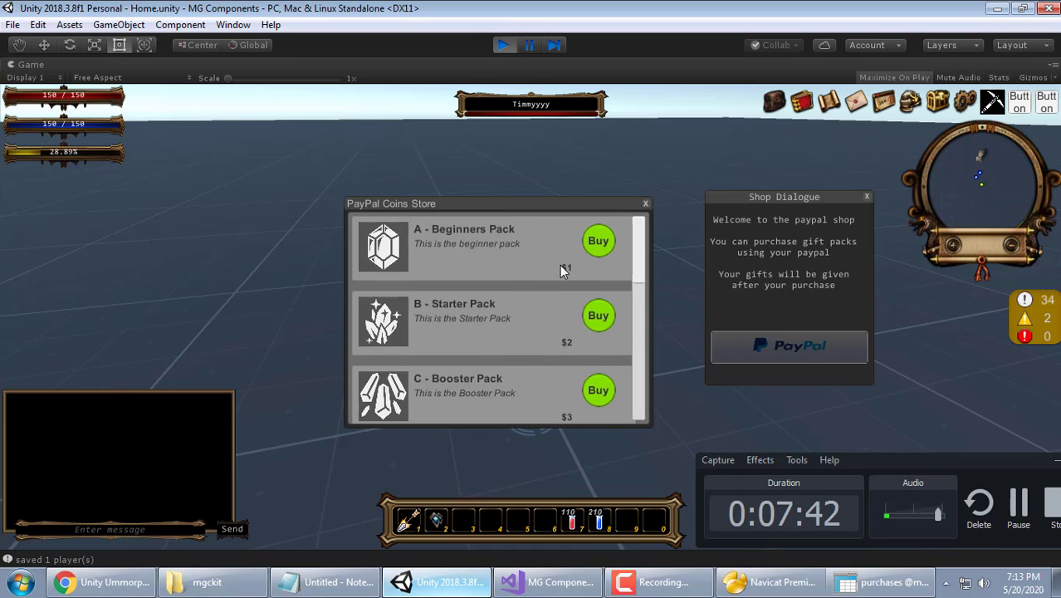
drag(638, 283, 650, 259)
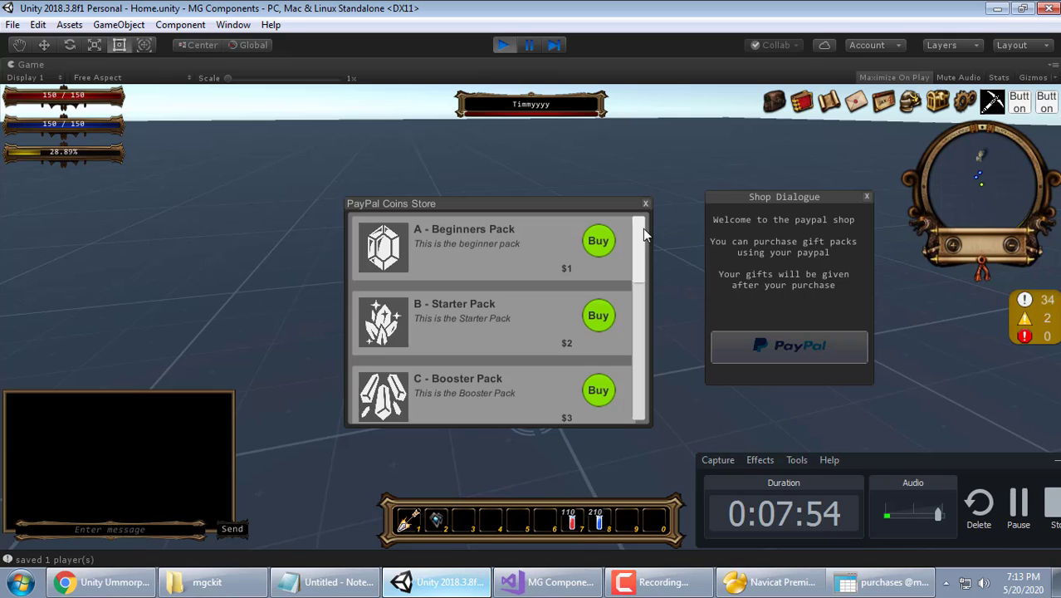
click(645, 203)
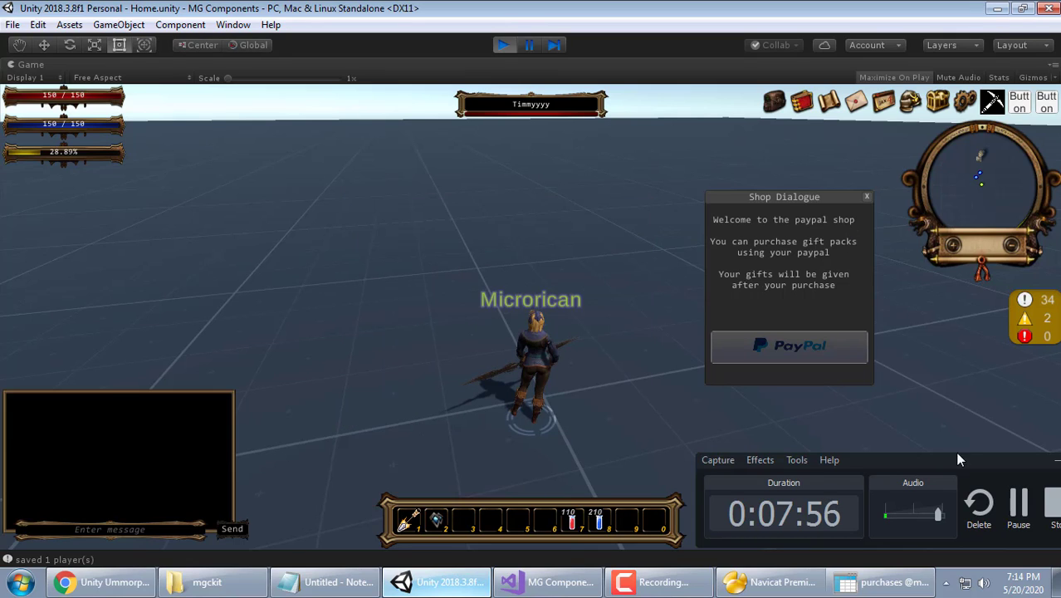
drag(1008, 454, 980, 430)
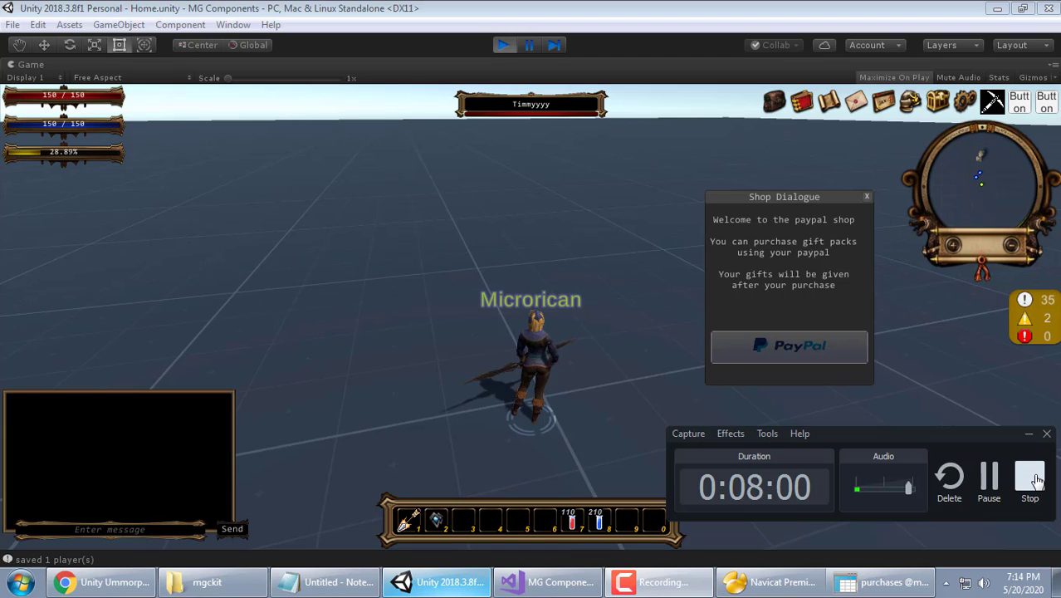
click(905, 378)
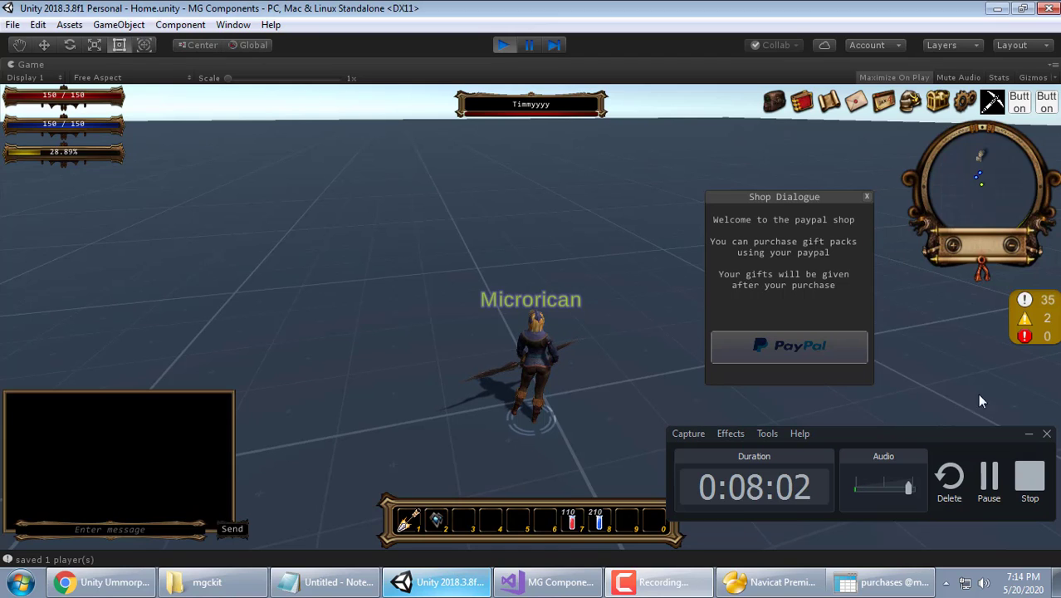